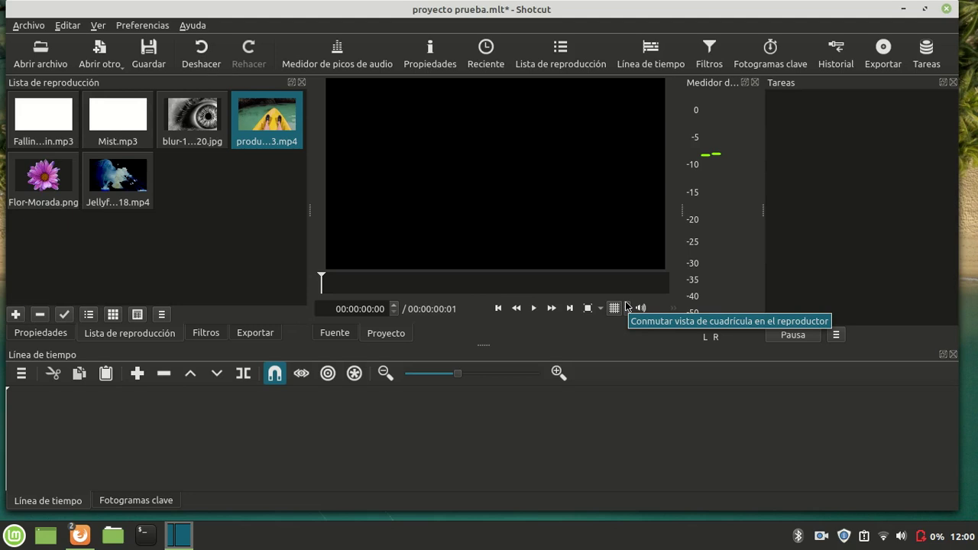
{"action": "left_click", "coordinate": [625, 307]}
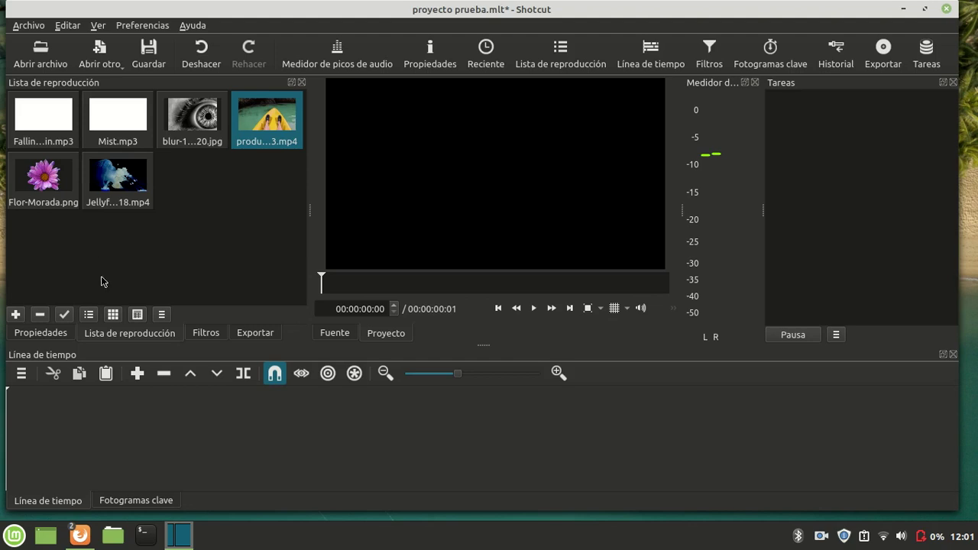
{"action": "left_click", "coordinate": [90, 315]}
{"action": "left_click", "coordinate": [113, 315]}
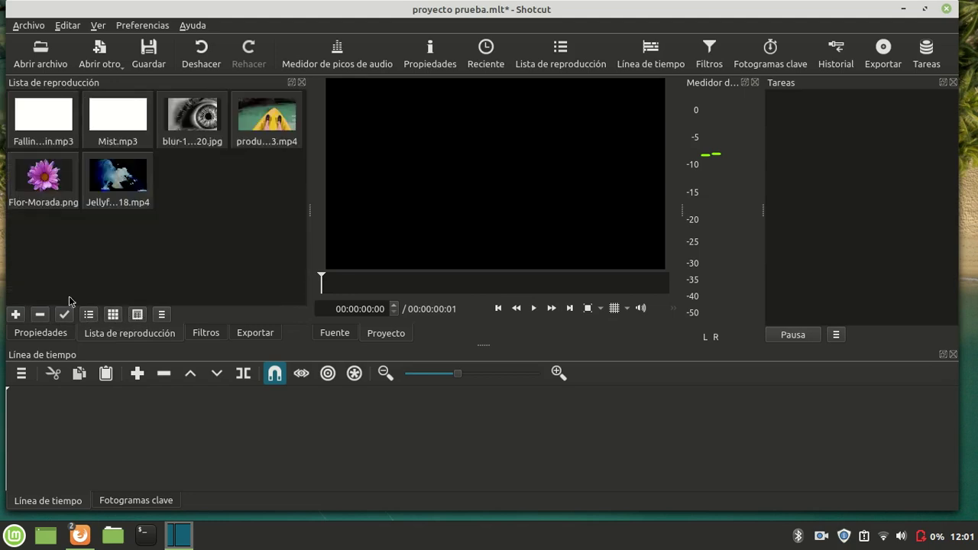
{"action": "left_click", "coordinate": [118, 179]}
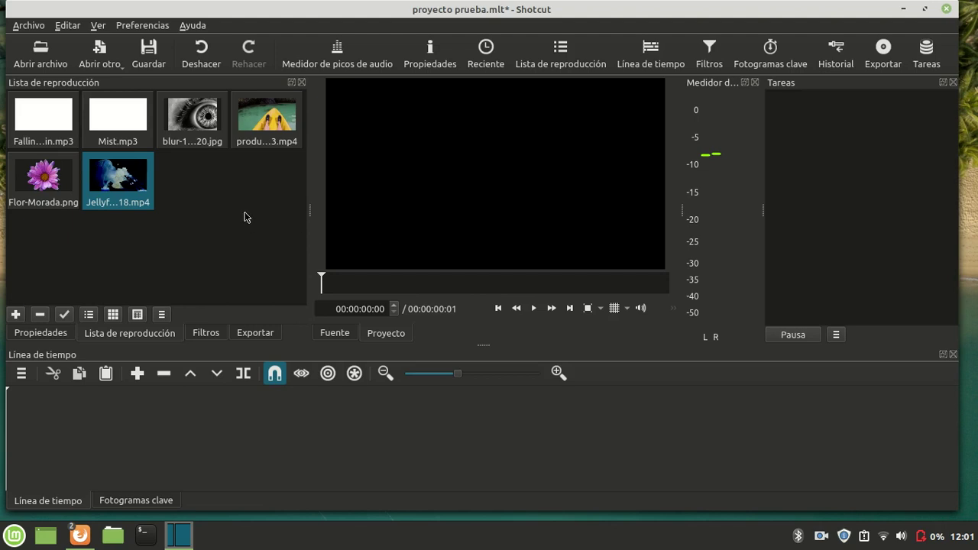
Step: Place the yellow kayak video from the playlist at the start of the empty timeline, creating video track V1
{"action": "left_click", "coordinate": [258, 123]}
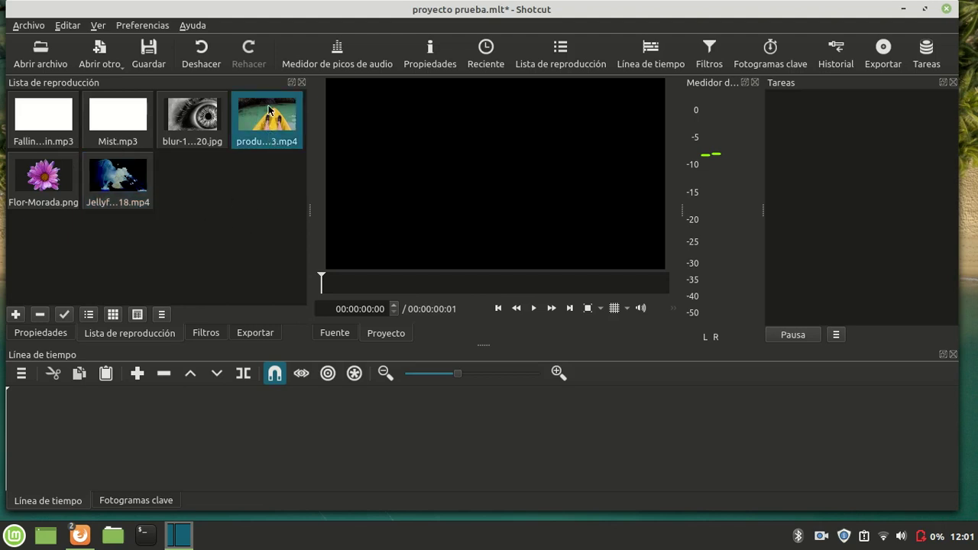
{"action": "left_click_drag", "start_coordinate": [269, 111], "coordinate": [146, 445]}
{"action": "left_click", "coordinate": [22, 374]}
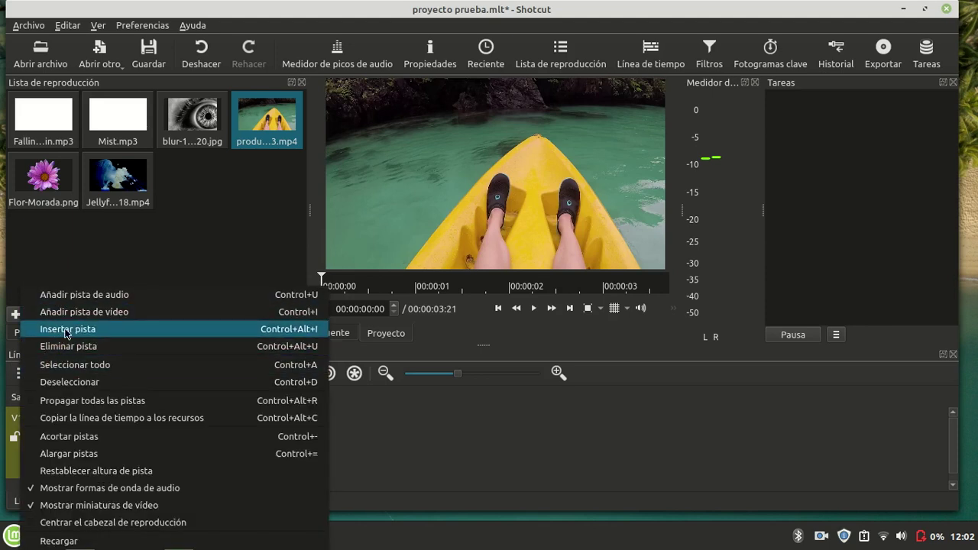
{"action": "left_click", "coordinate": [205, 225]}
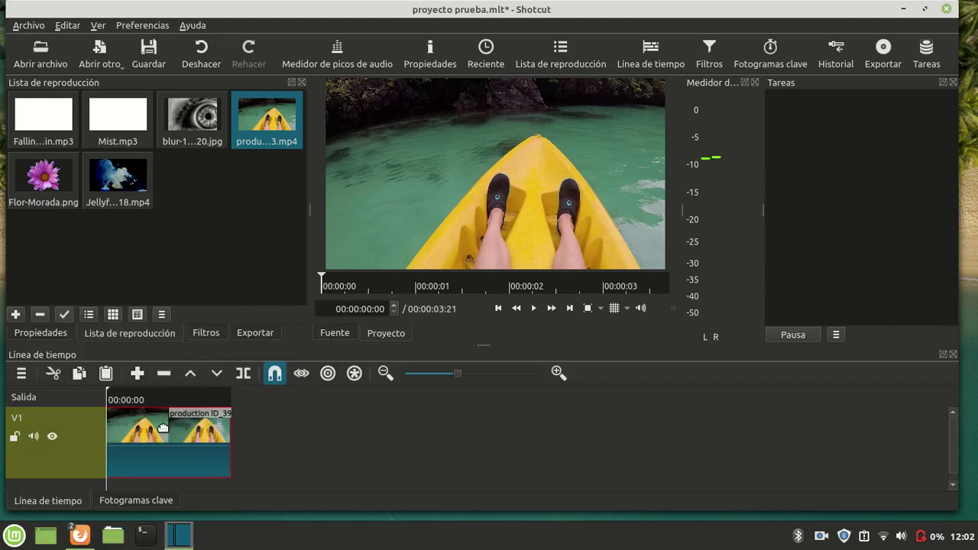
Step: Try placing Mist.mp3 after the kayak clip on video track V1 and undo the placement
{"action": "left_click_drag", "start_coordinate": [958, 437], "coordinate": [961, 448]}
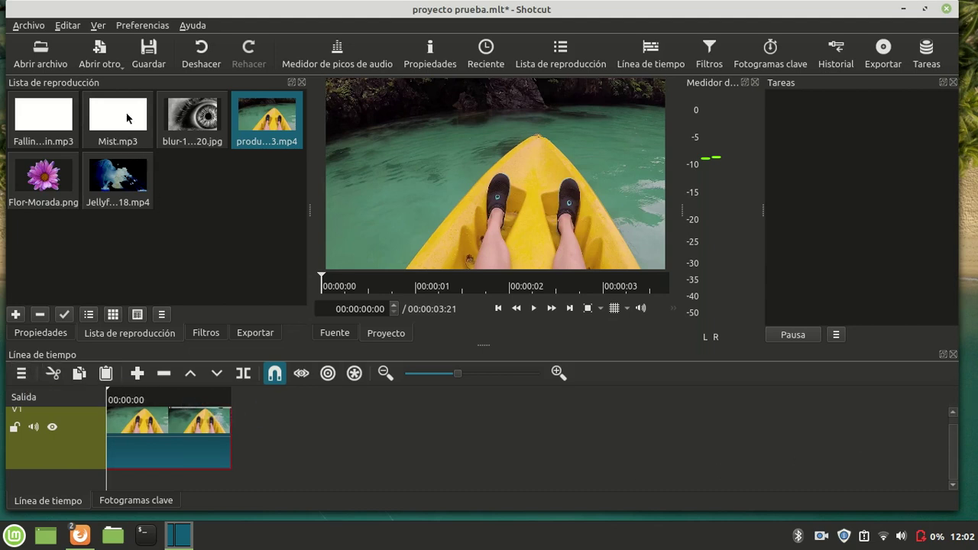
{"action": "left_click_drag", "start_coordinate": [127, 117], "coordinate": [261, 479]}
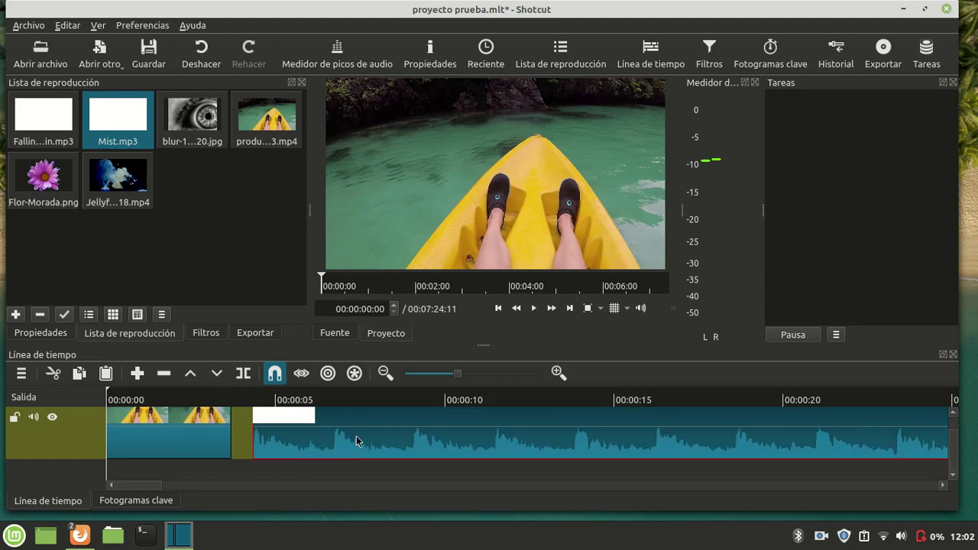
{"action": "key", "text": "ctrl+z"}
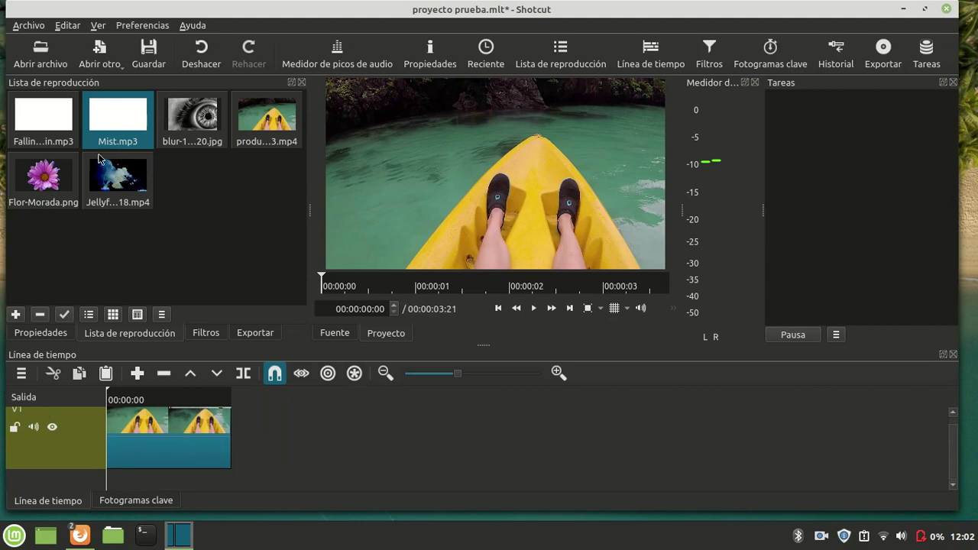
Step: Add an audio track and place Mist.mp3 on it, aligned with the start of the timeline
{"action": "left_click", "coordinate": [22, 373]}
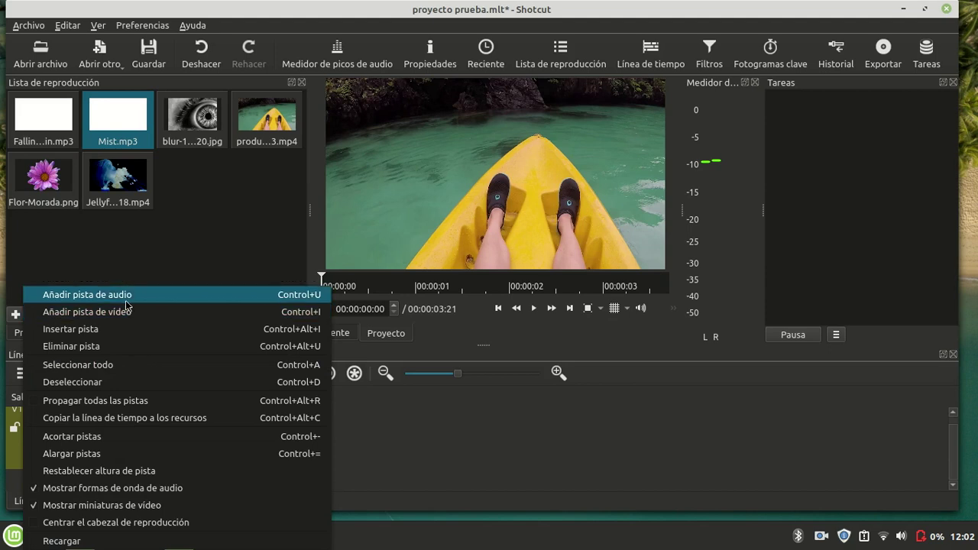
{"action": "left_click", "coordinate": [127, 300]}
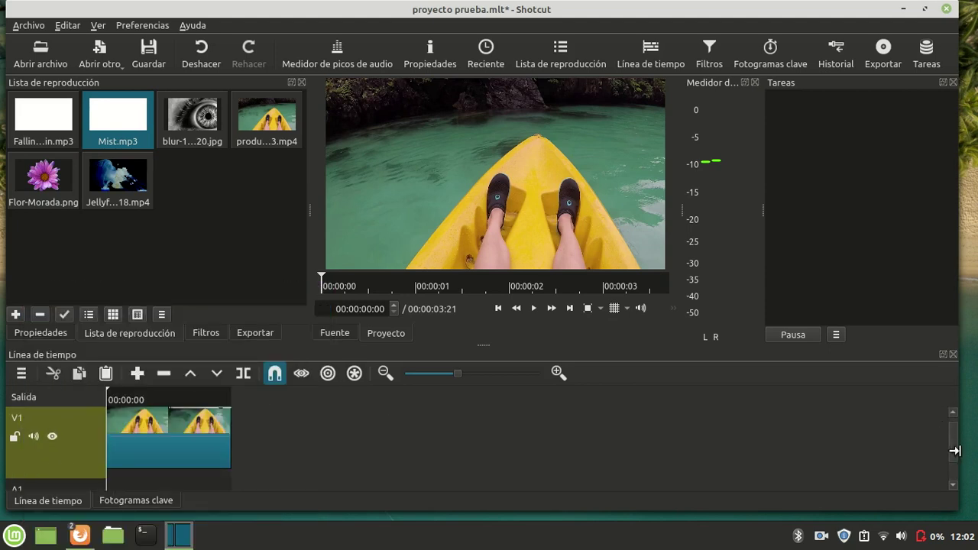
{"action": "left_click_drag", "start_coordinate": [958, 447], "coordinate": [964, 447]}
{"action": "left_click_drag", "start_coordinate": [99, 170], "coordinate": [159, 472]}
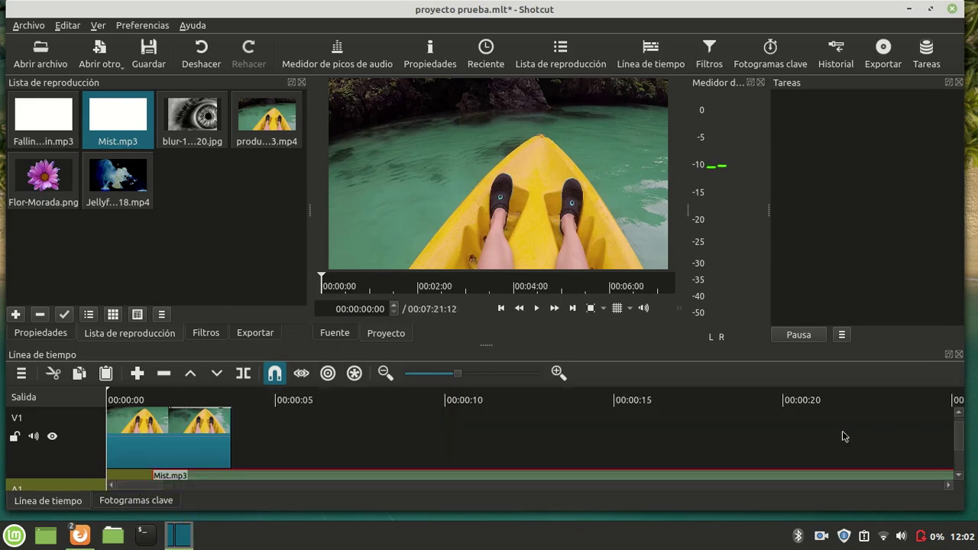
{"action": "mouse_move", "coordinate": [456, 374]}
{"action": "left_mouse_down"}
{"action": "mouse_move", "coordinate": [441, 375]}
{"action": "mouse_move", "coordinate": [463, 384]}
{"action": "left_mouse_up"}
{"action": "left_click_drag", "start_coordinate": [158, 479], "coordinate": [194, 487]}
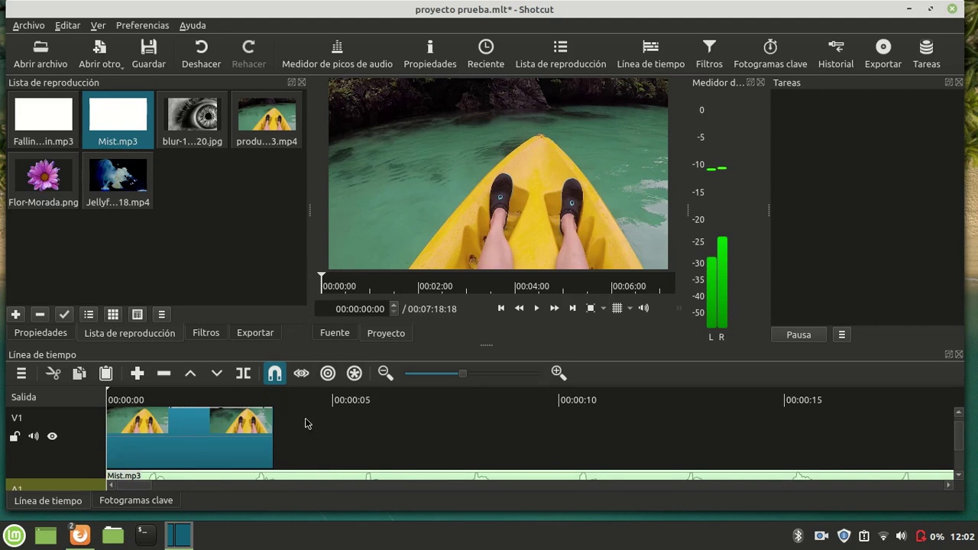
Step: Trim the end of Mist.mp3 on track A1 so the project lasts about 1 minute 16 seconds
{"action": "left_click_drag", "start_coordinate": [959, 437], "coordinate": [964, 464]}
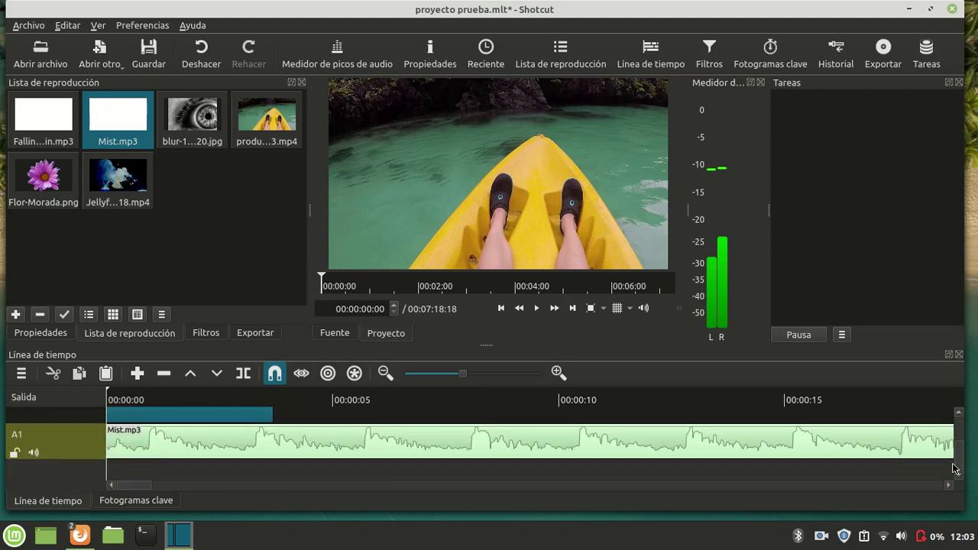
{"action": "left_click", "coordinate": [275, 432]}
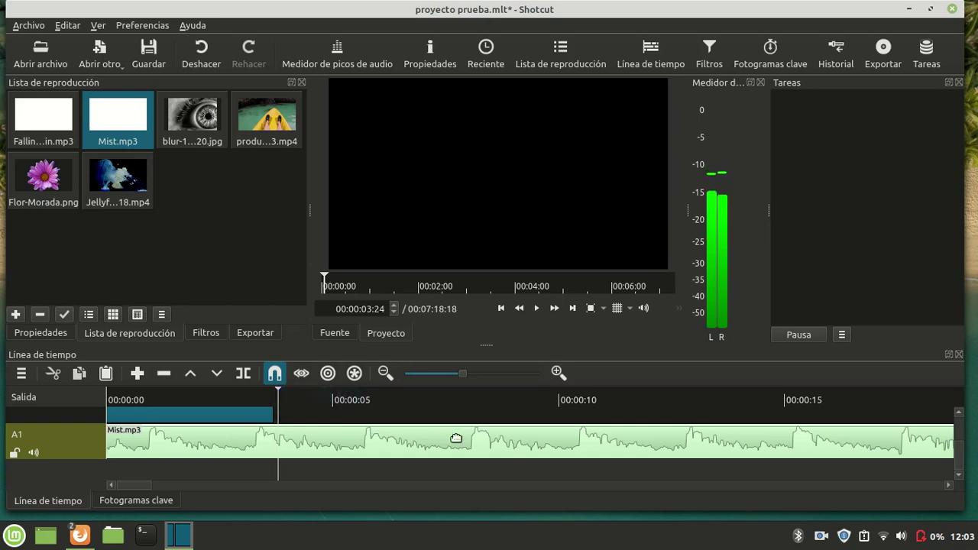
{"action": "left_click", "coordinate": [428, 378]}
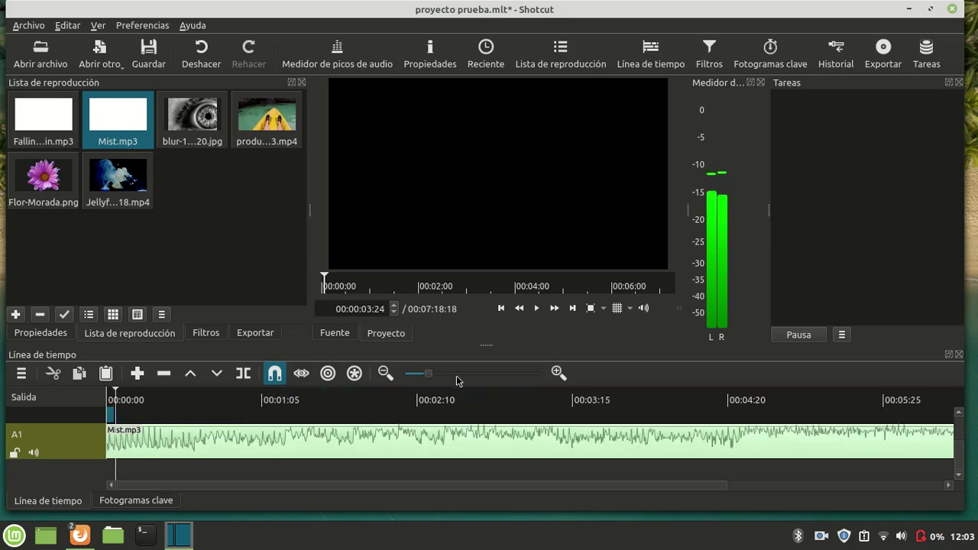
{"action": "left_click", "coordinate": [480, 375]}
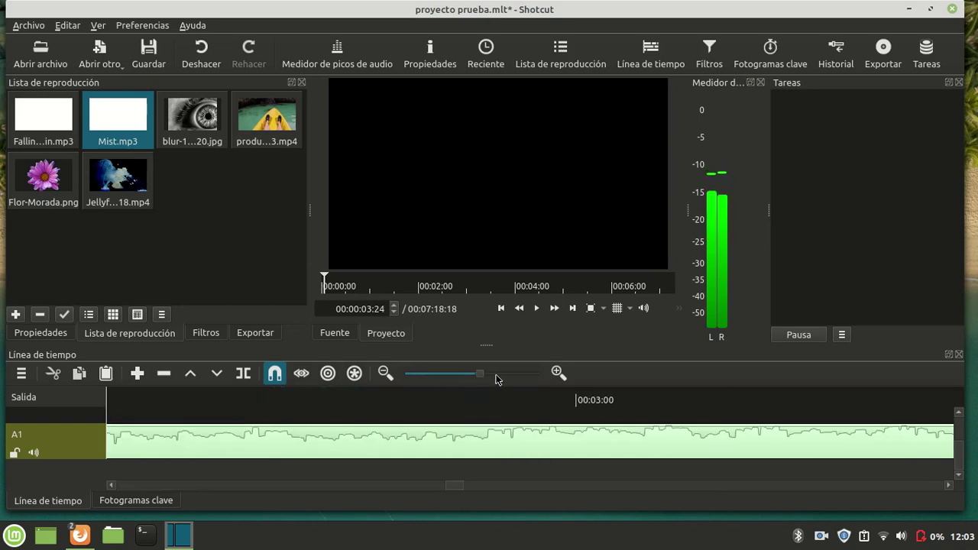
{"action": "left_click", "coordinate": [418, 376]}
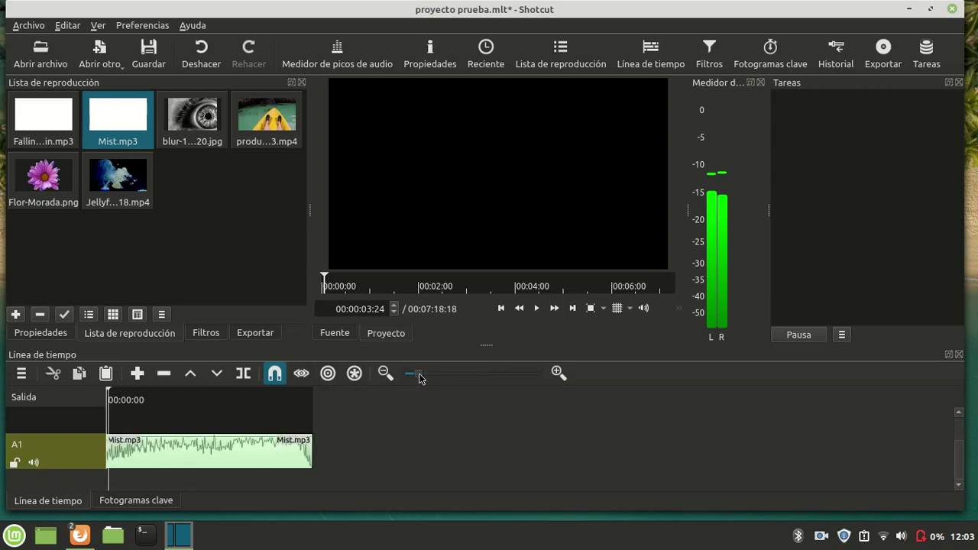
{"action": "left_click_drag", "start_coordinate": [317, 458], "coordinate": [208, 482]}
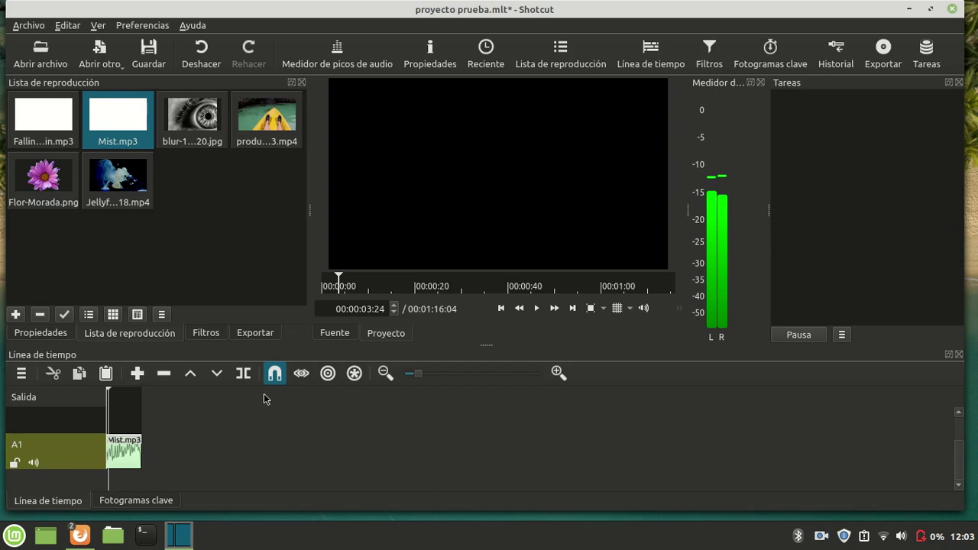
Step: Split Mist.mp3 at 00:00:03:21, where the kayak clip ends, and delete the remaining audio
{"action": "left_click", "coordinate": [472, 374]}
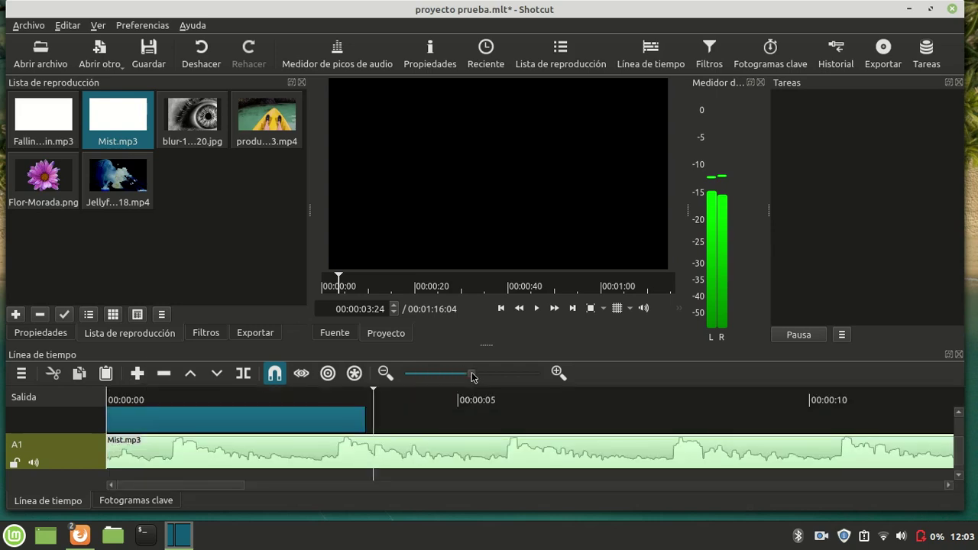
{"action": "left_click", "coordinate": [368, 391]}
{"action": "left_click", "coordinate": [366, 391]}
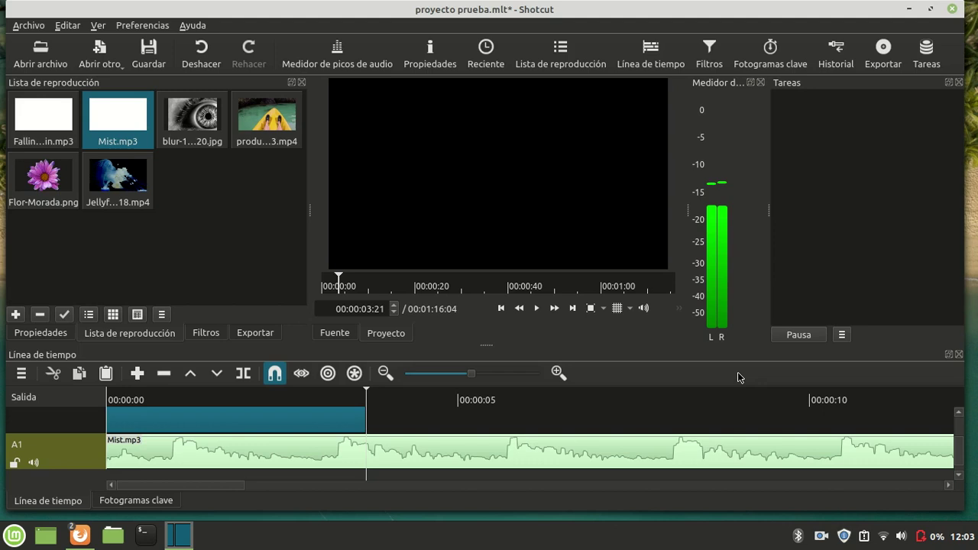
{"action": "key", "text": "s"}
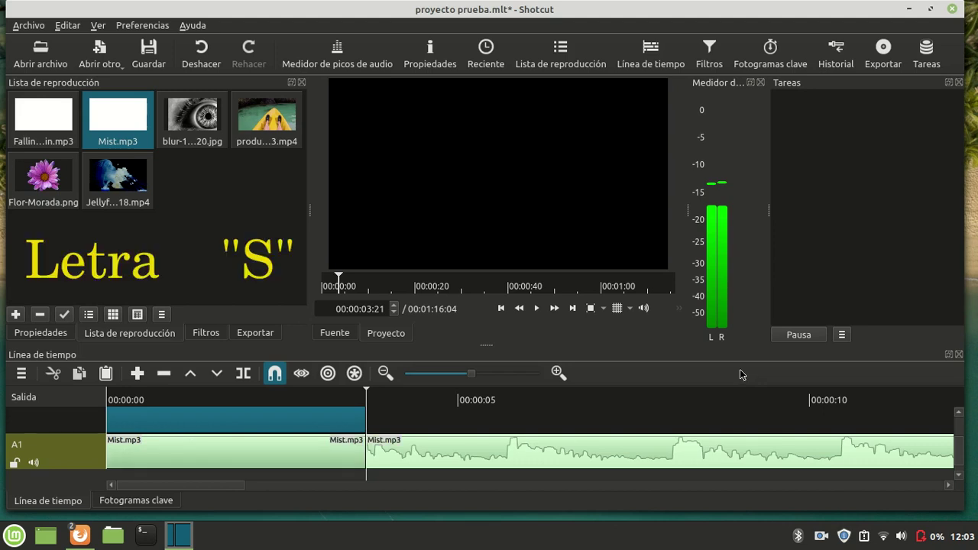
{"action": "left_click", "coordinate": [532, 445]}
{"action": "key", "text": "Delete"}
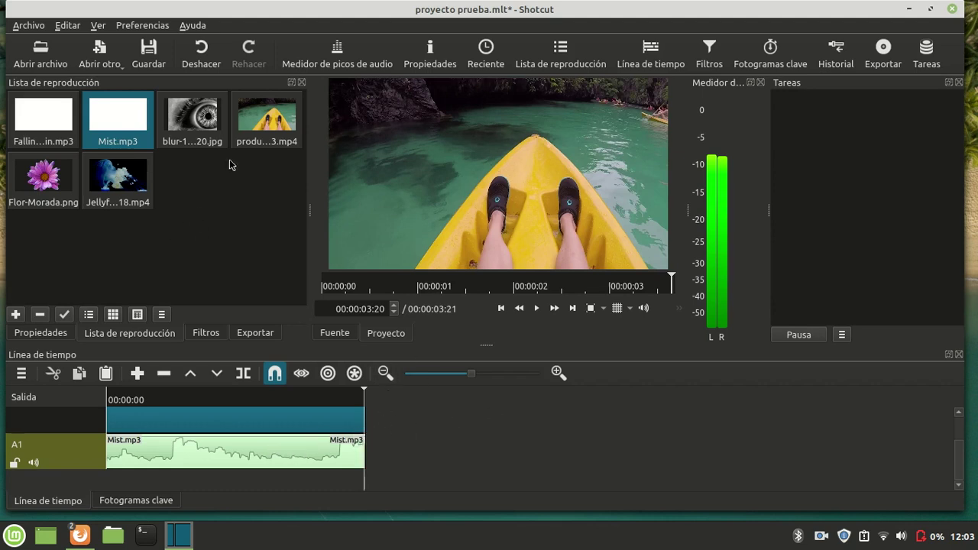
Step: Add the kayak video again after the first clip on V1 and remove the gap between them
{"action": "left_click", "coordinate": [275, 128]}
{"action": "left_click_drag", "start_coordinate": [243, 117], "coordinate": [462, 423]}
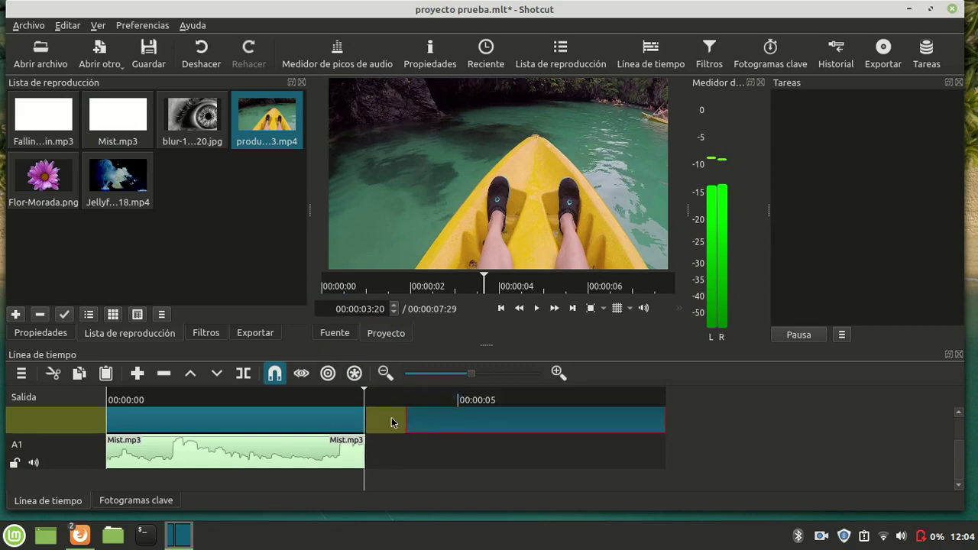
{"action": "right_click", "coordinate": [391, 422]}
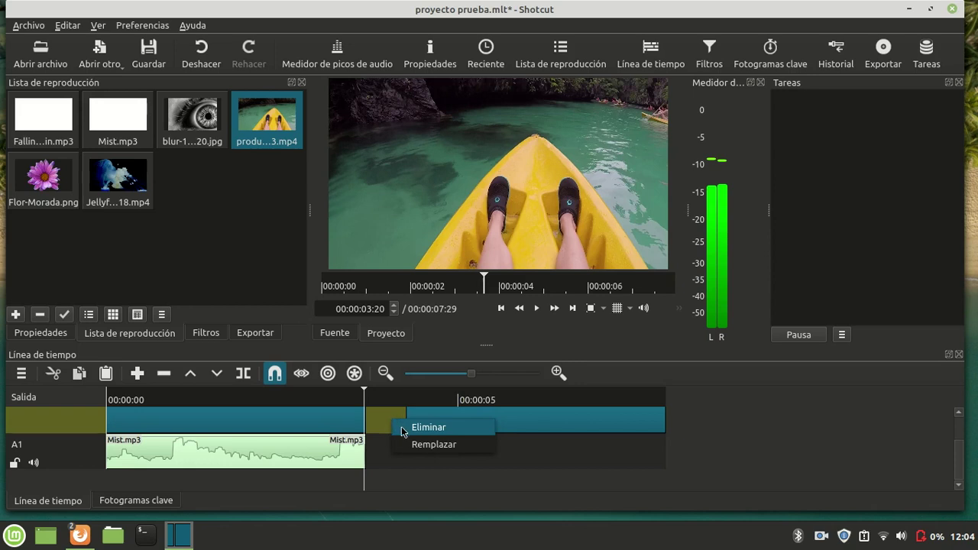
{"action": "left_click", "coordinate": [402, 428]}
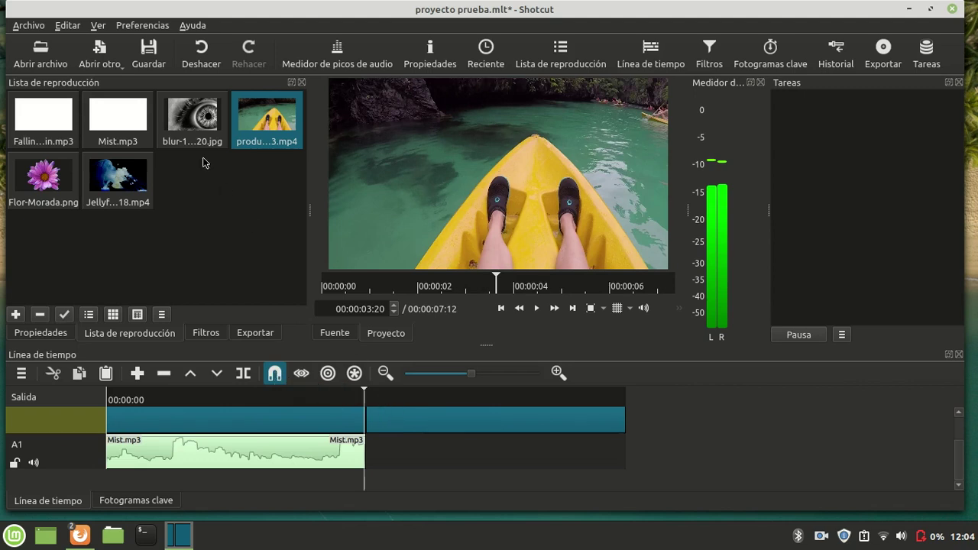
Step: Place the eye image directly after the second kayak clip on V1 and enlarge the timeline area
{"action": "left_click_drag", "start_coordinate": [193, 119], "coordinate": [614, 405]}
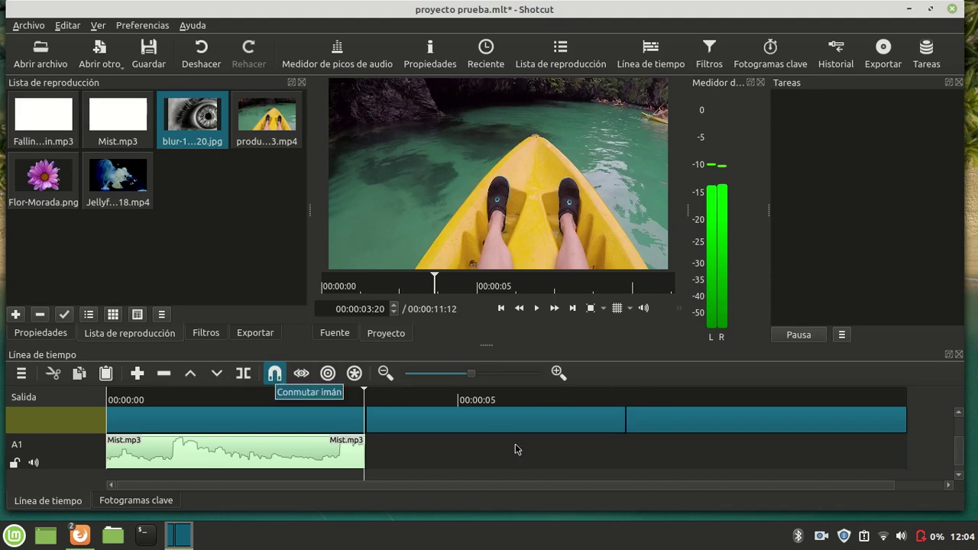
{"action": "left_click", "coordinate": [440, 374]}
{"action": "left_click_drag", "start_coordinate": [445, 376], "coordinate": [463, 375]}
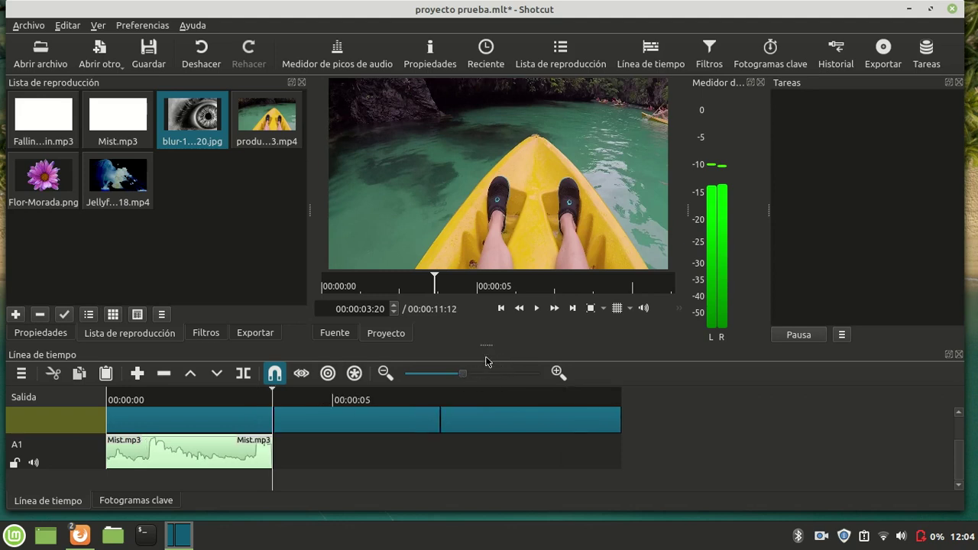
{"action": "left_click_drag", "start_coordinate": [486, 348], "coordinate": [497, 275]}
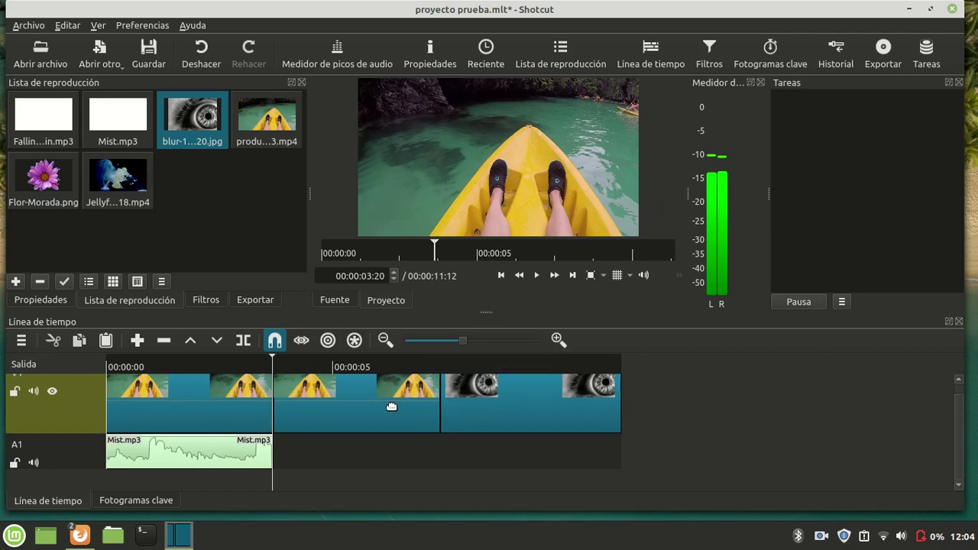
Step: Place a second copy of the eye image after the first on V1 and ripple-delete it
{"action": "left_click", "coordinate": [487, 365]}
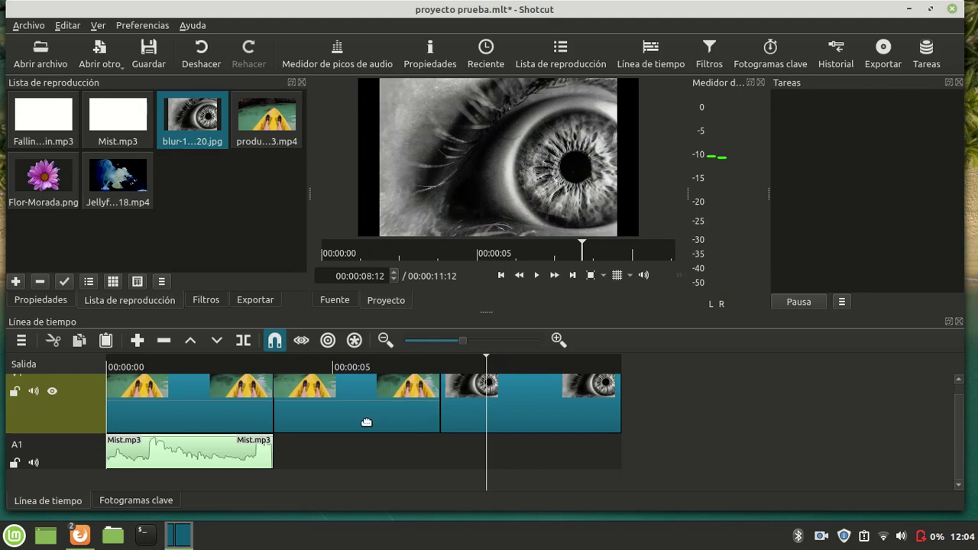
{"action": "left_click", "coordinate": [407, 411]}
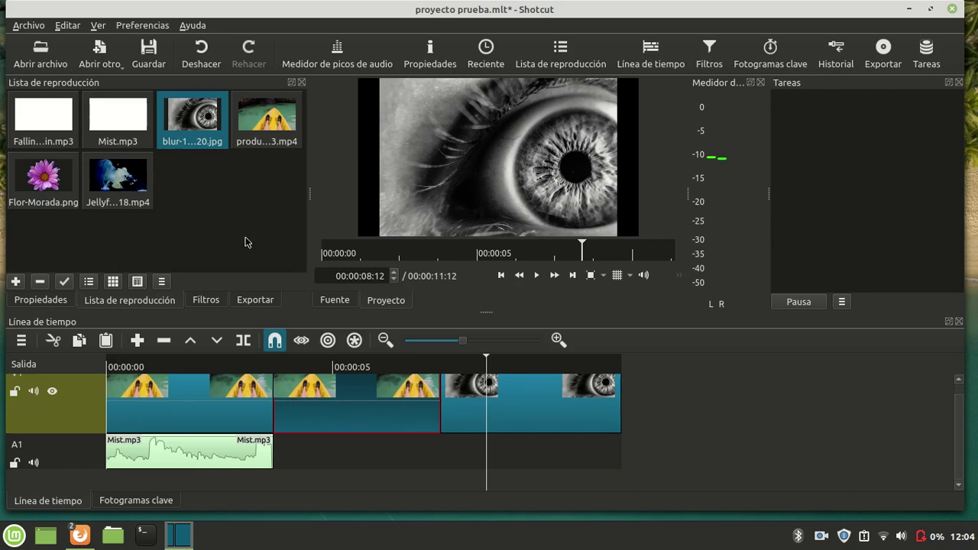
{"action": "left_click_drag", "start_coordinate": [191, 119], "coordinate": [758, 443]}
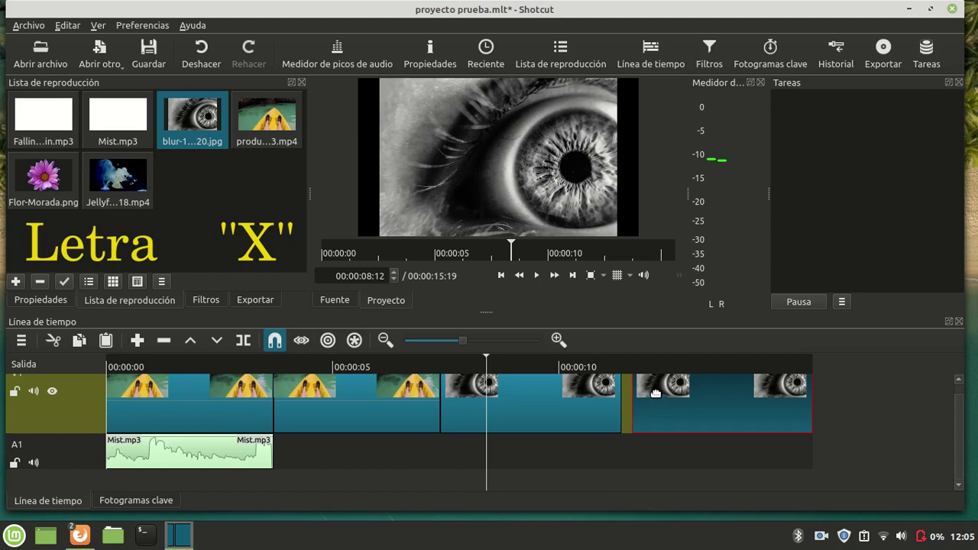
{"action": "key", "text": "x"}
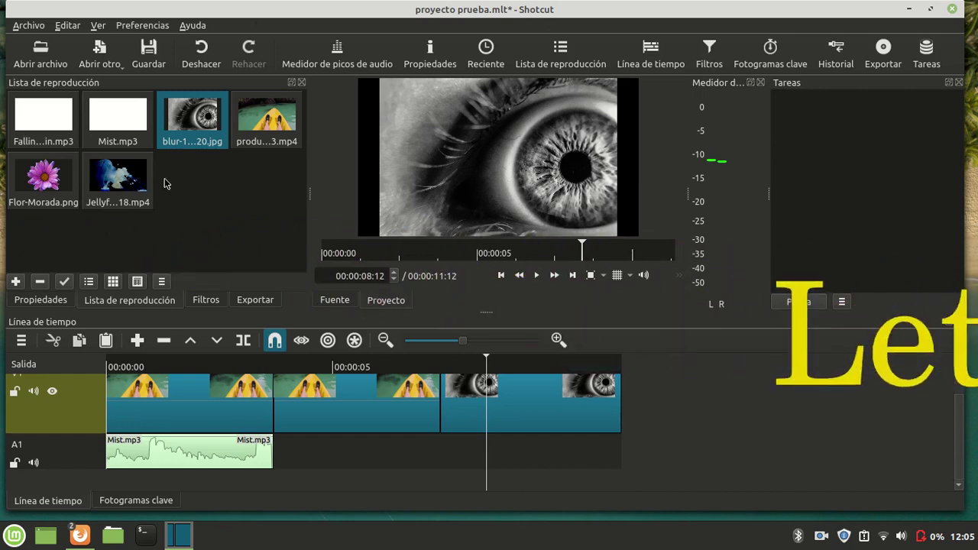
Step: Place the jellyfish video on V1 directly after the eye image
{"action": "left_click", "coordinate": [132, 200]}
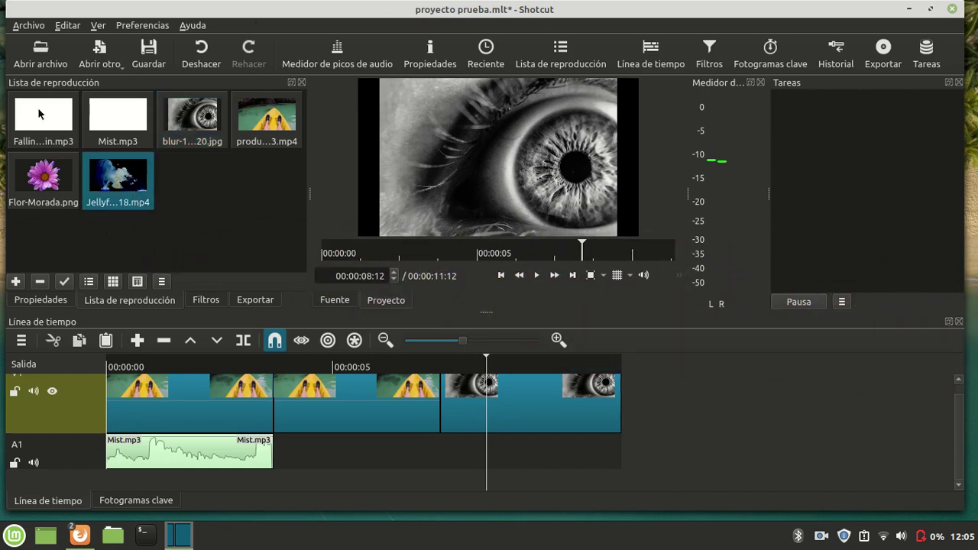
{"action": "left_click_drag", "start_coordinate": [108, 186], "coordinate": [709, 409]}
{"action": "left_click_drag", "start_coordinate": [636, 422], "coordinate": [662, 403]}
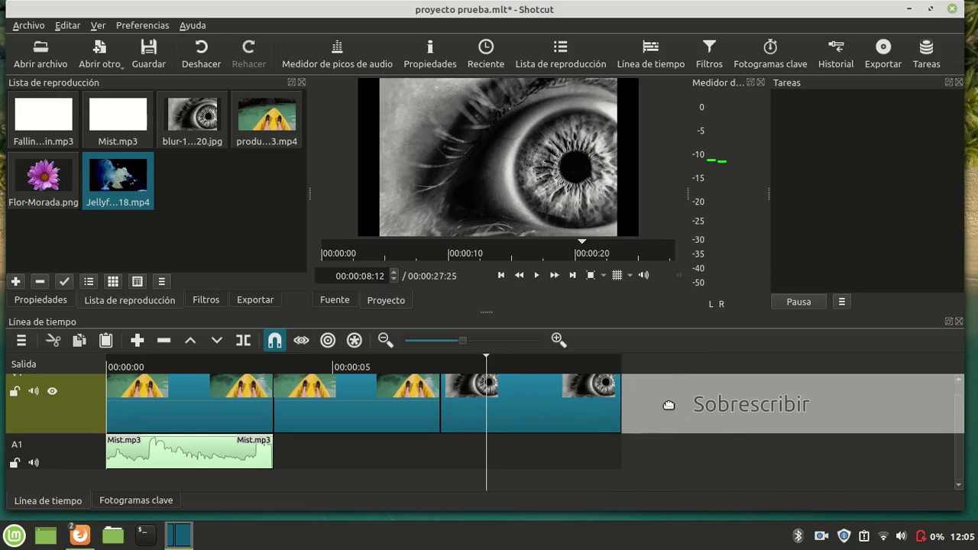
Step: Split the jellyfish clip on V1 at 00:00:14:14 and delete the part after the cut
{"action": "left_click", "coordinate": [760, 358]}
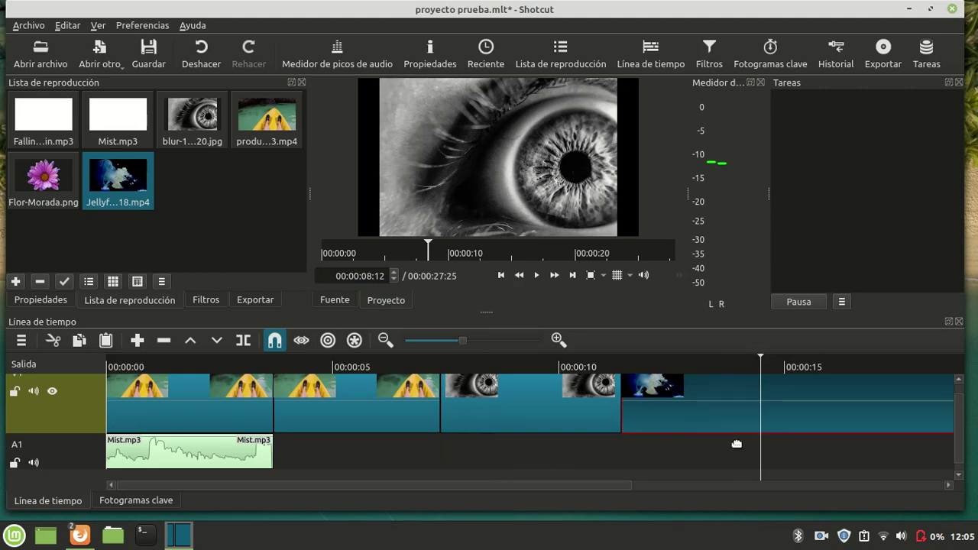
{"action": "key", "text": "s"}
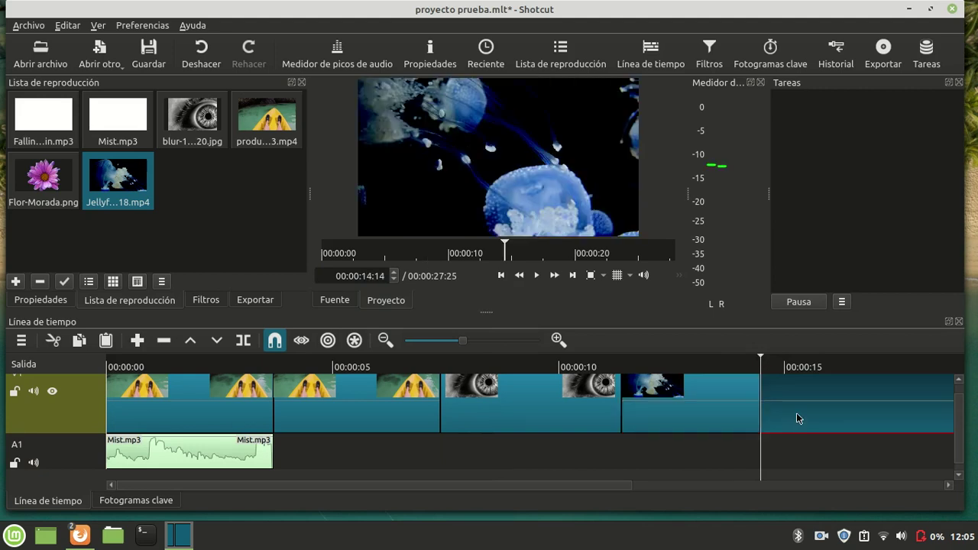
{"action": "key", "text": "Delete"}
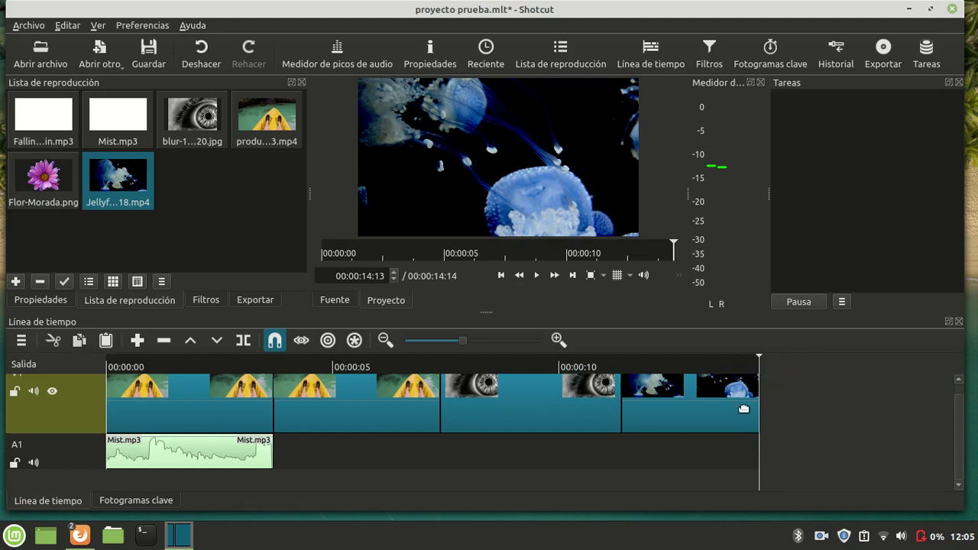
Step: Paste and append a copy of the eye image at the end of V1, deleting the copy each time
{"action": "left_click", "coordinate": [506, 401]}
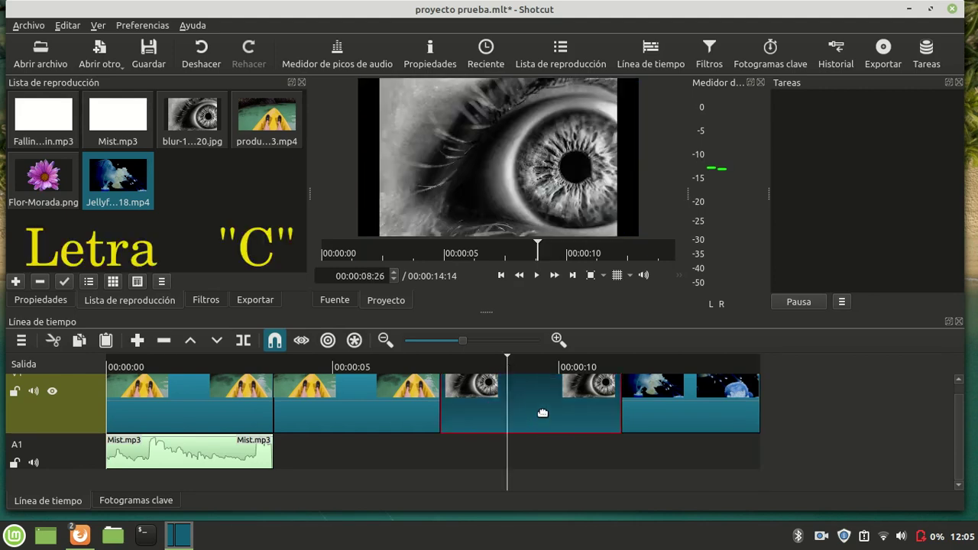
{"action": "key", "text": "End"}
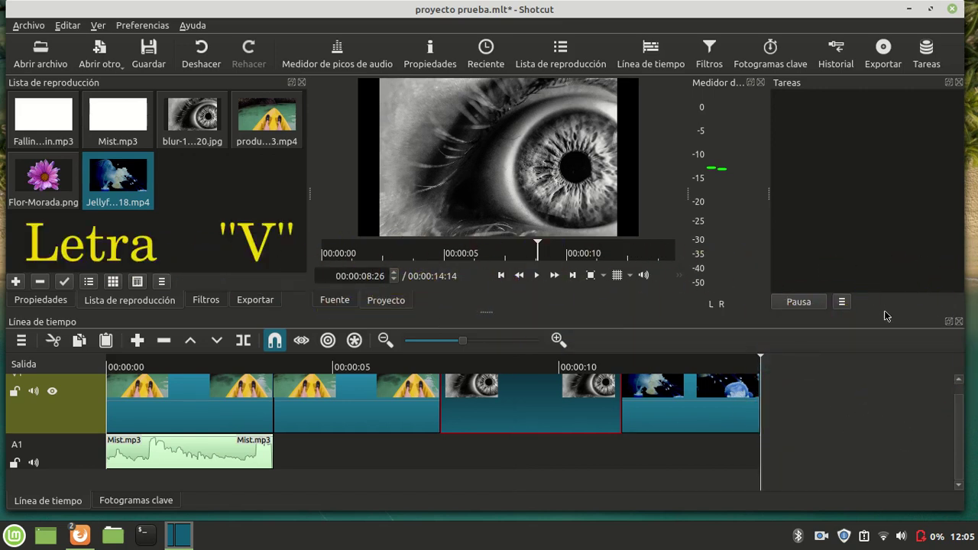
{"action": "key", "text": "ctrl+v"}
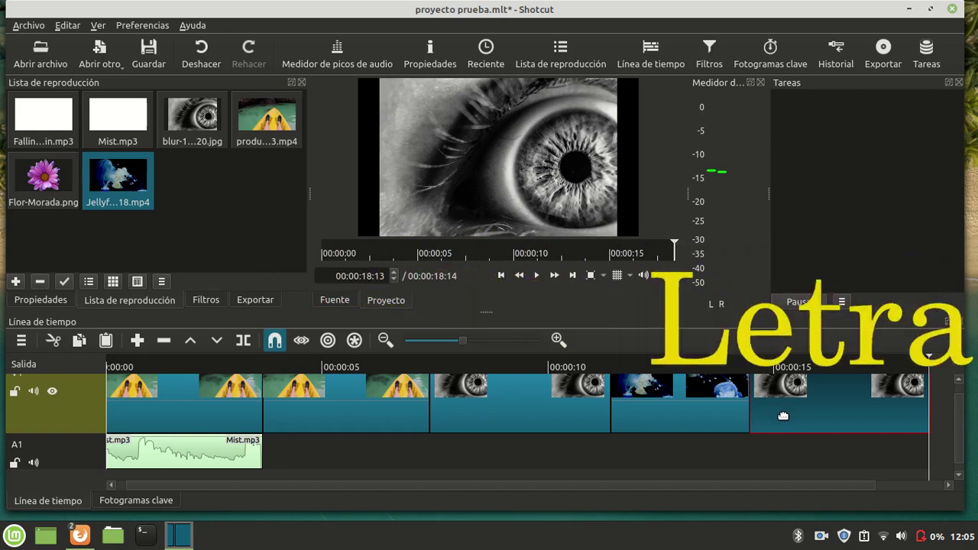
{"action": "key", "text": "Delete"}
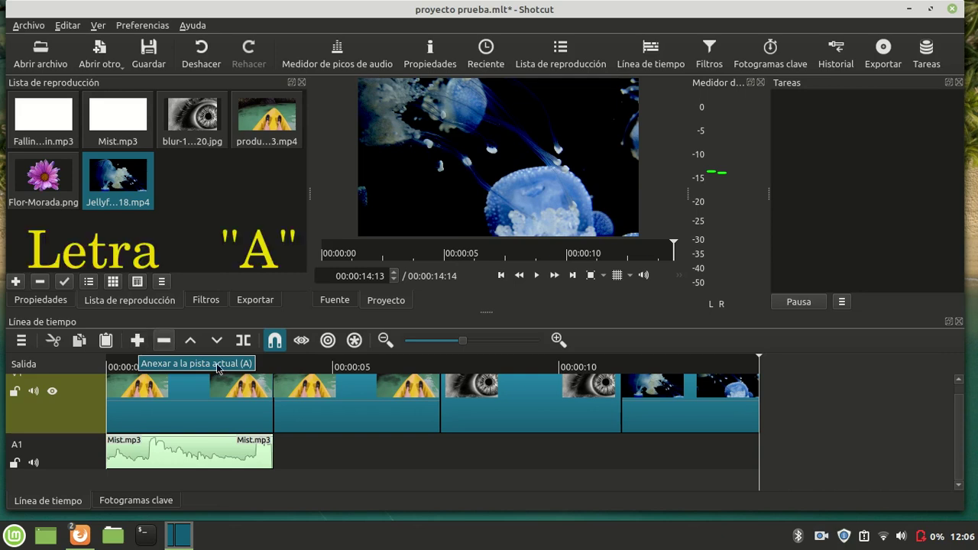
{"action": "left_click", "coordinate": [344, 404]}
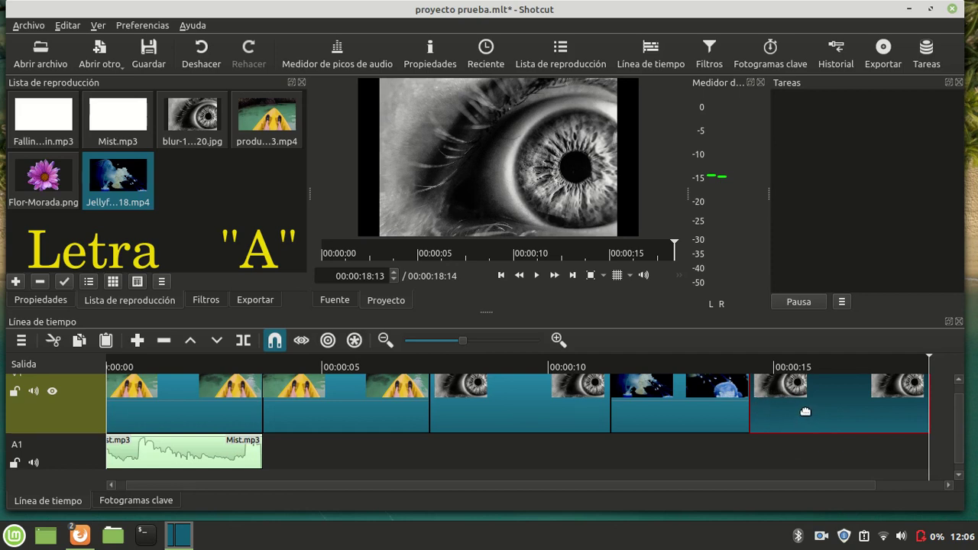
{"action": "key", "text": "Delete"}
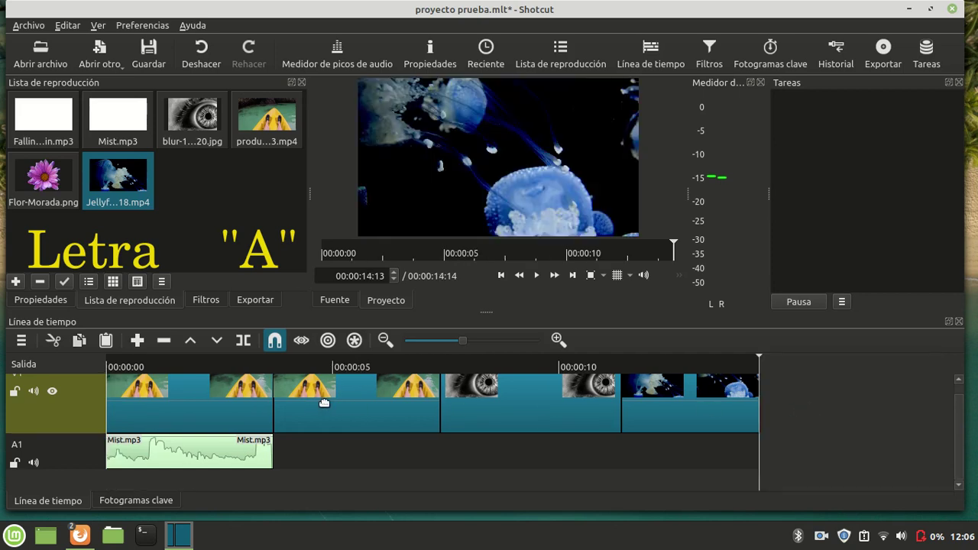
Step: Append a copy of the second kayak clip to the end of V1
{"action": "left_click", "coordinate": [367, 403]}
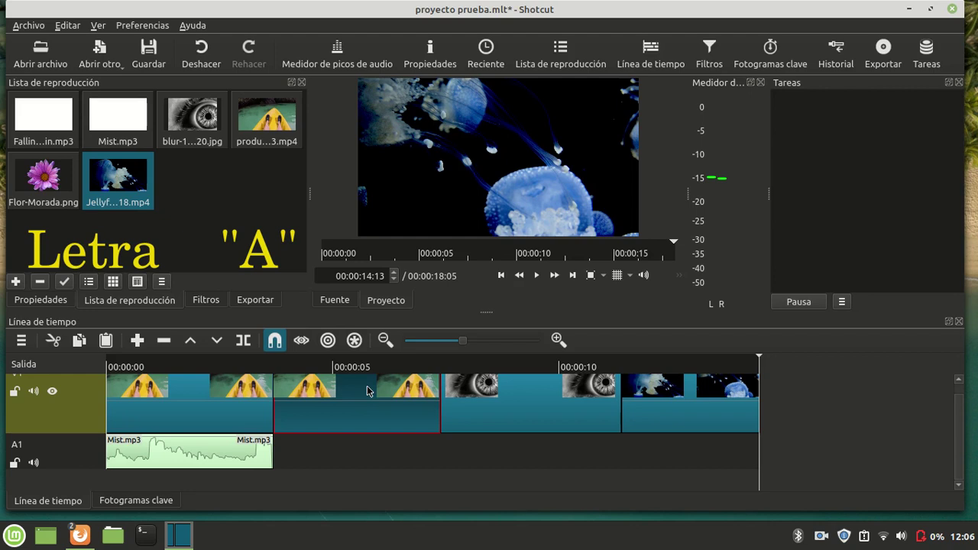
{"action": "key", "text": "ctrl+v"}
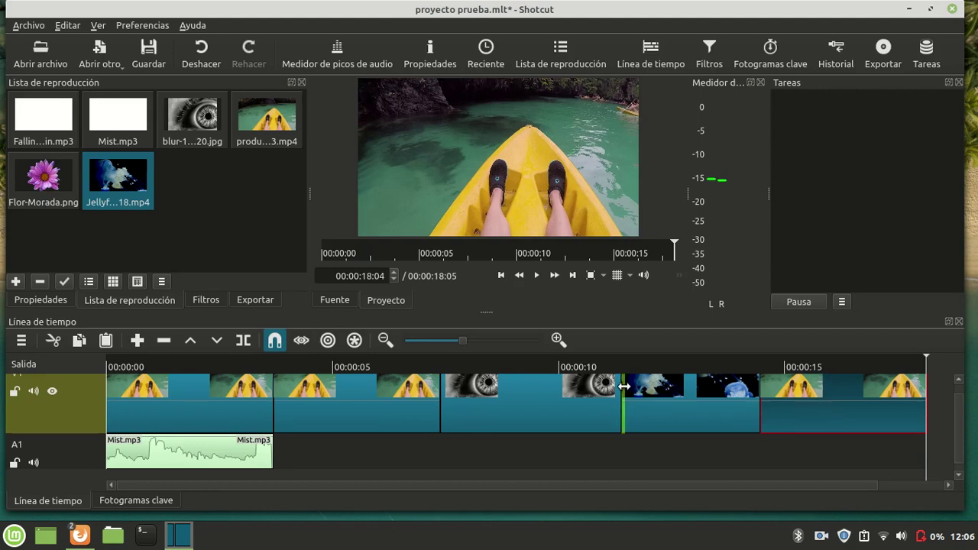
Step: Lift the eye image from V1 leaving a gap, and undo the changes so all clips are restored
{"action": "left_click", "coordinate": [516, 388]}
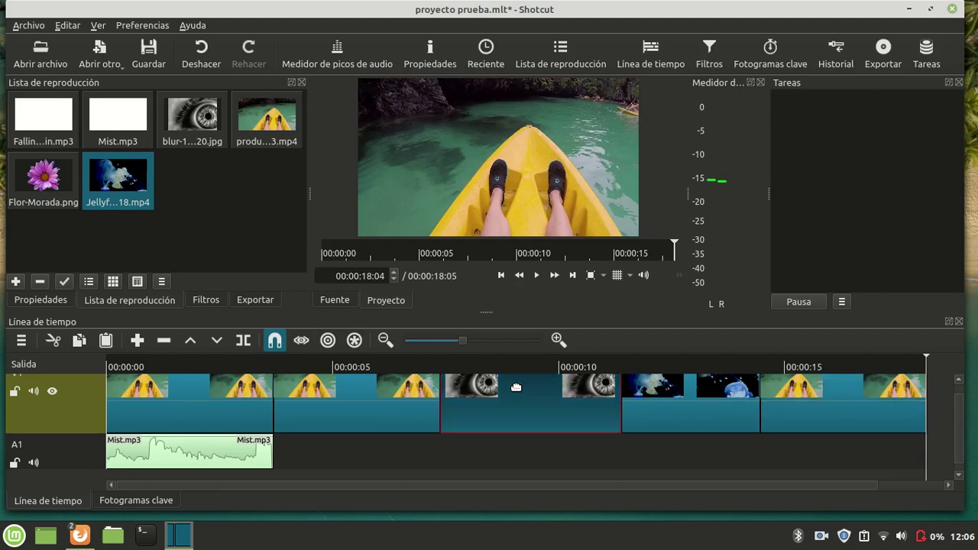
{"action": "key", "text": "Delete"}
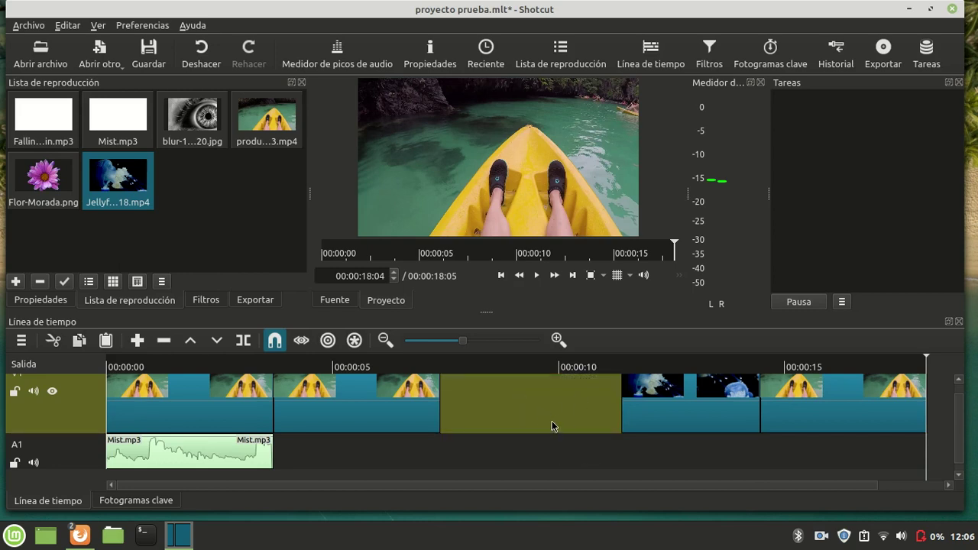
{"action": "key", "text": "ctrl+z"}
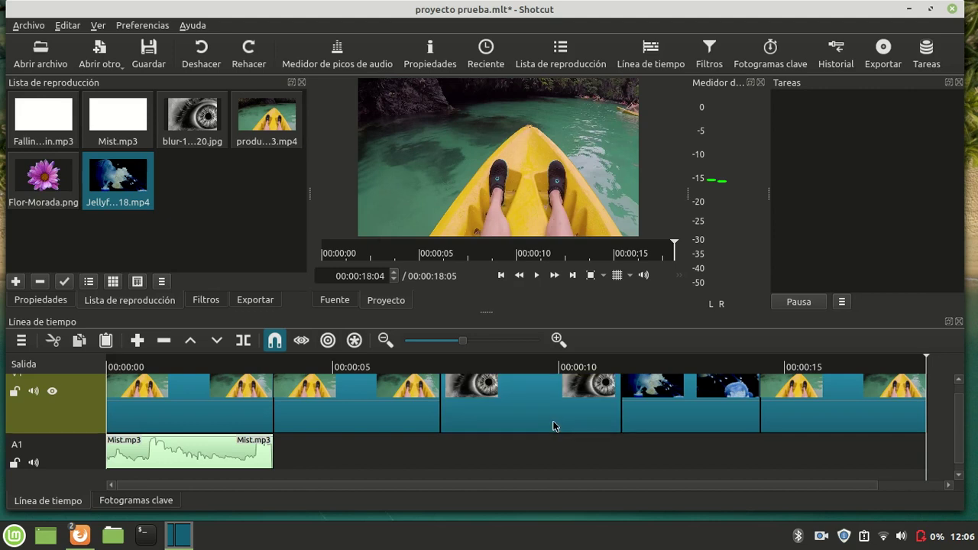
{"action": "left_click_drag", "start_coordinate": [554, 426], "coordinate": [549, 417]}
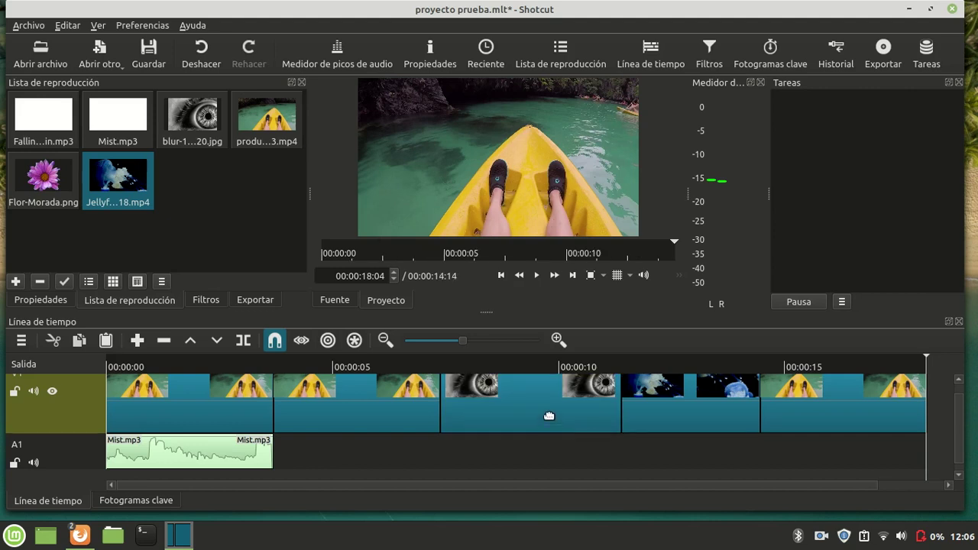
{"action": "left_click", "coordinate": [550, 416]}
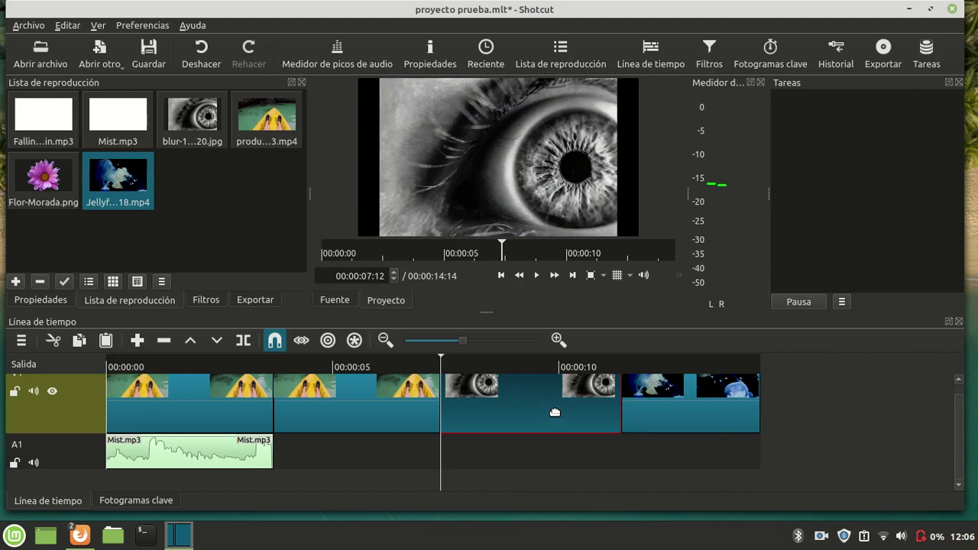
{"action": "key", "text": "ctrl+z"}
Step: Ripple-delete the eye image between the second kayak clip and the jellyfish clip on V1
{"action": "left_click_drag", "start_coordinate": [546, 408], "coordinate": [529, 395]}
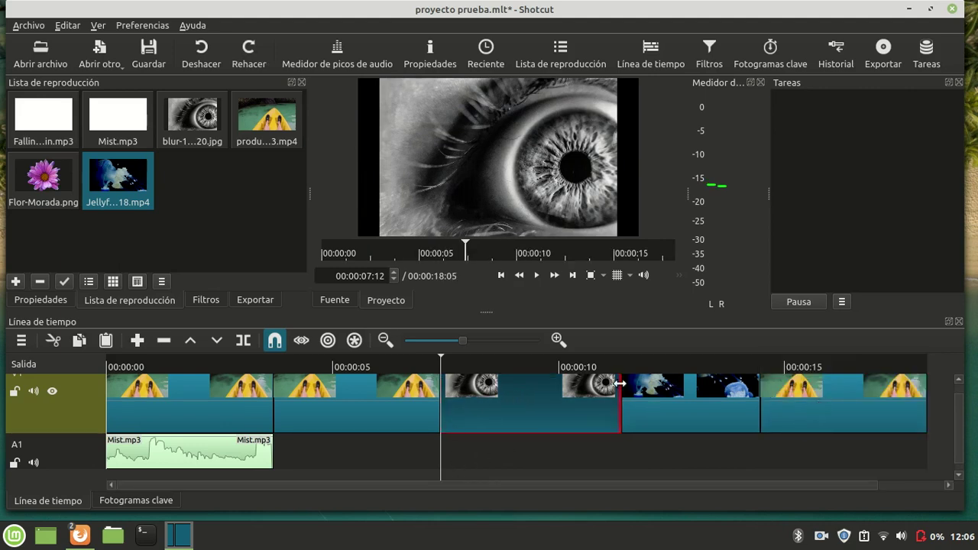
{"action": "key", "text": "Delete"}
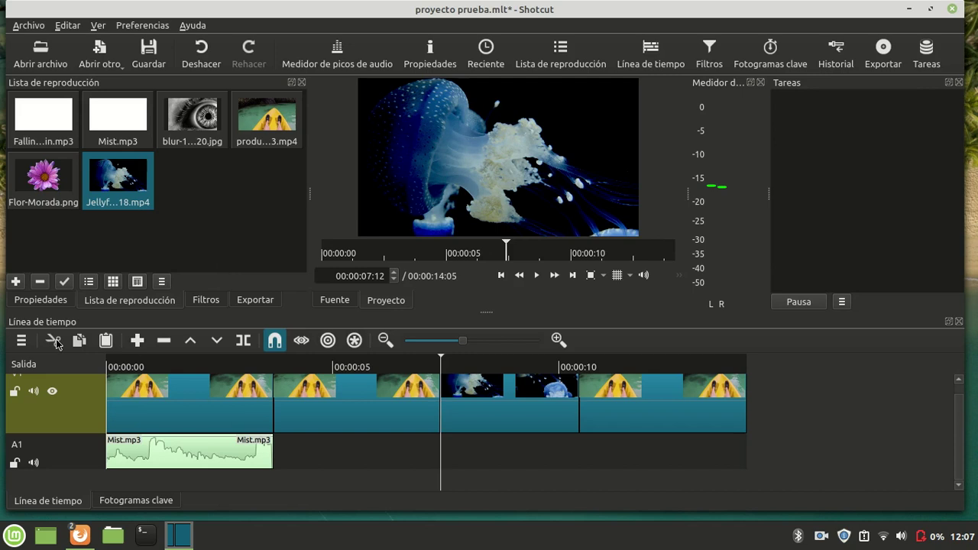
Step: Place the Flor-Morada.png image at the end of V1, with a small gap after the last kayak clip
{"action": "left_click", "coordinate": [366, 413]}
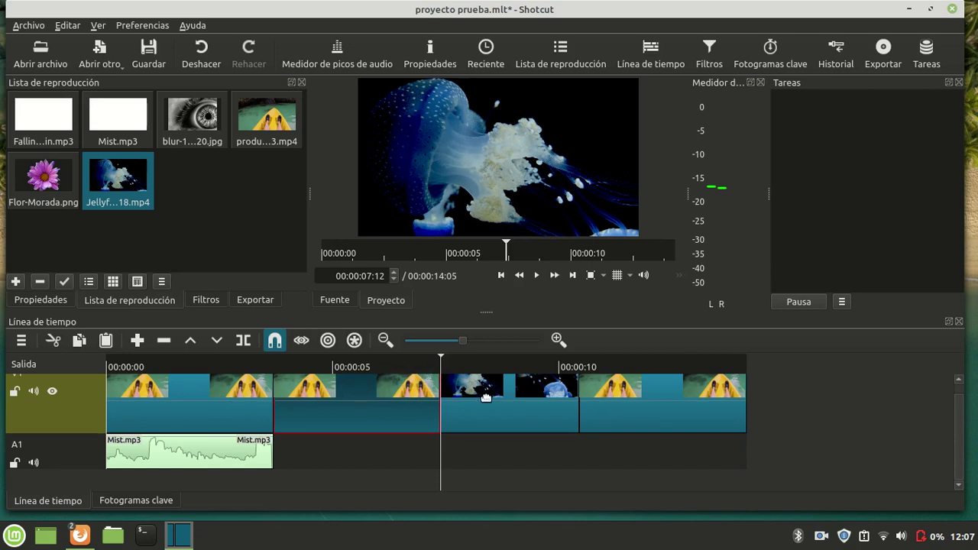
{"action": "left_click", "coordinate": [42, 191]}
{"action": "left_click_drag", "start_coordinate": [42, 178], "coordinate": [955, 427]}
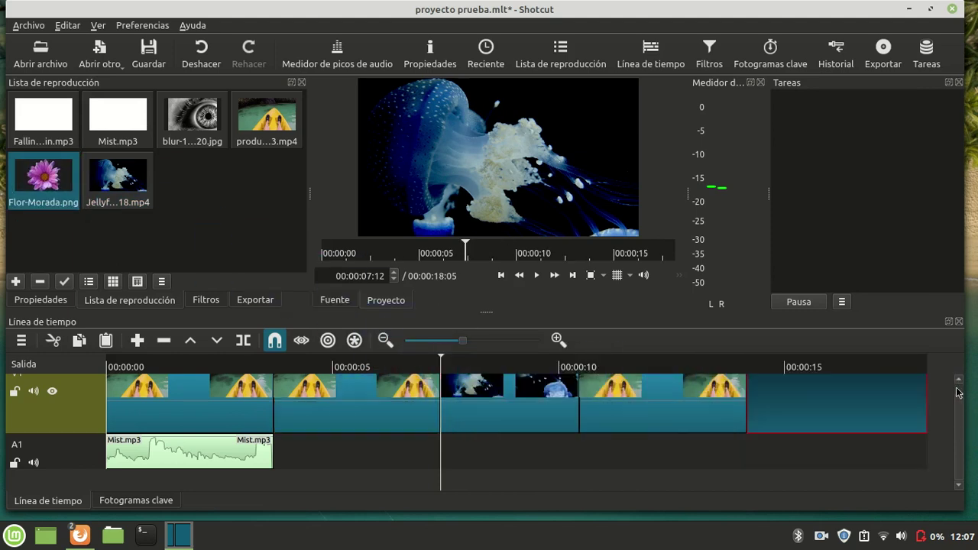
{"action": "left_click_drag", "start_coordinate": [791, 426], "coordinate": [818, 385]}
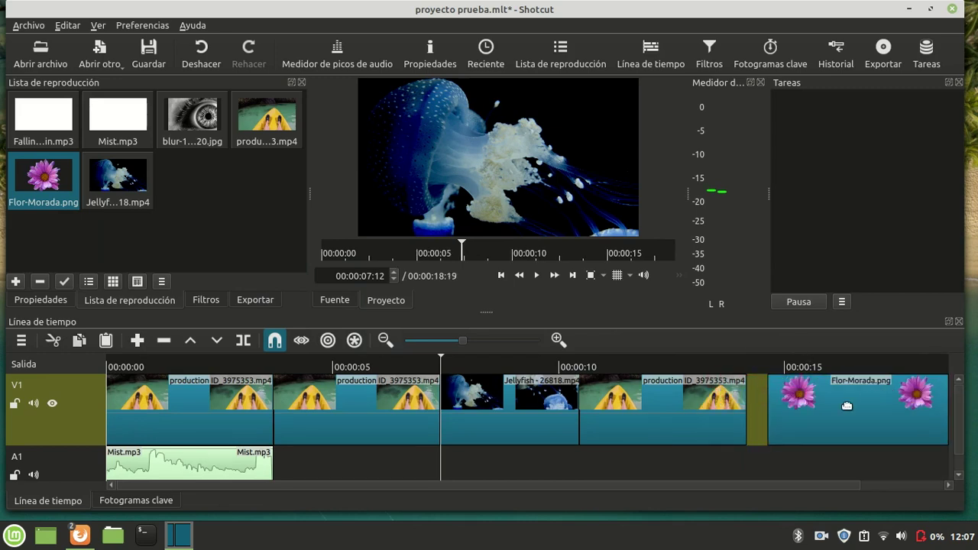
{"action": "left_click", "coordinate": [823, 425]}
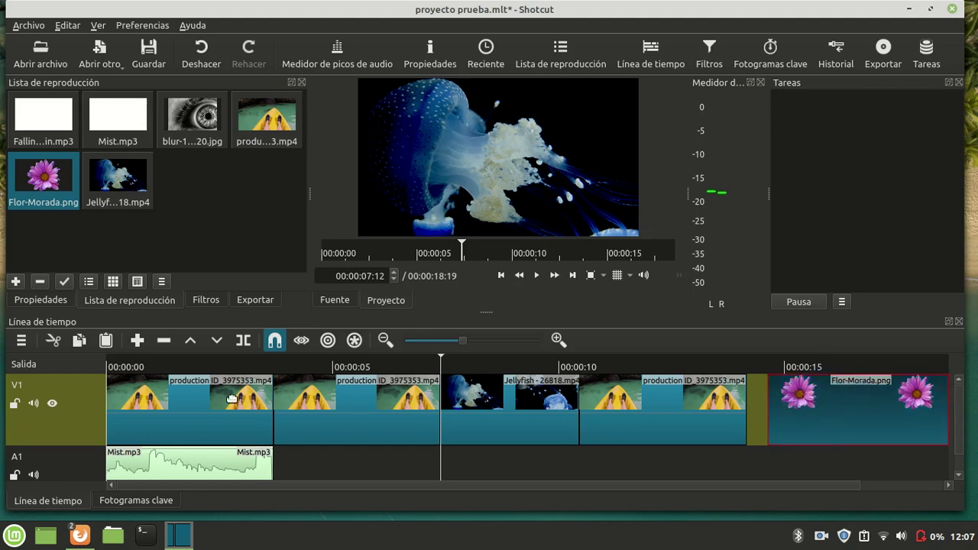
Step: Add a second video track and move the flower image from V1 to the start of V2
{"action": "left_click", "coordinate": [21, 341]}
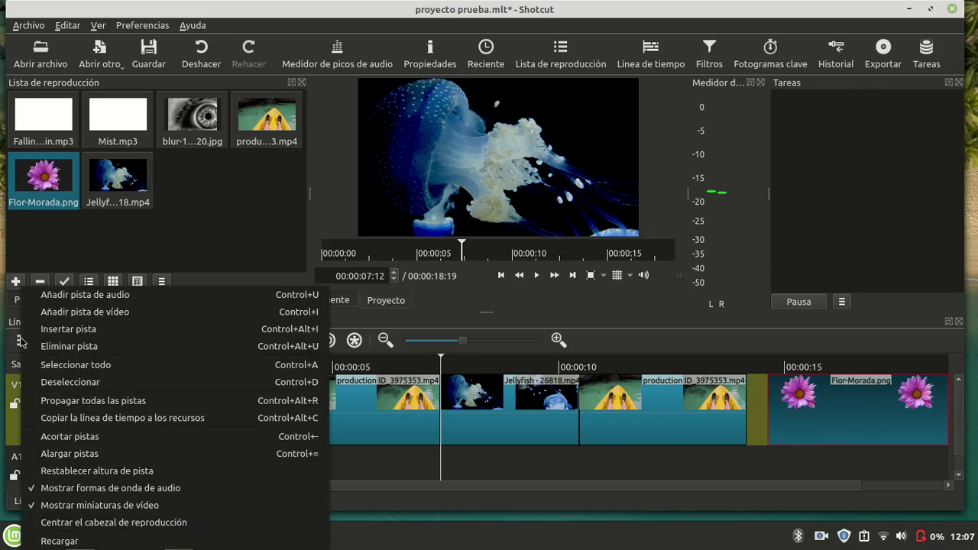
{"action": "left_click", "coordinate": [65, 314]}
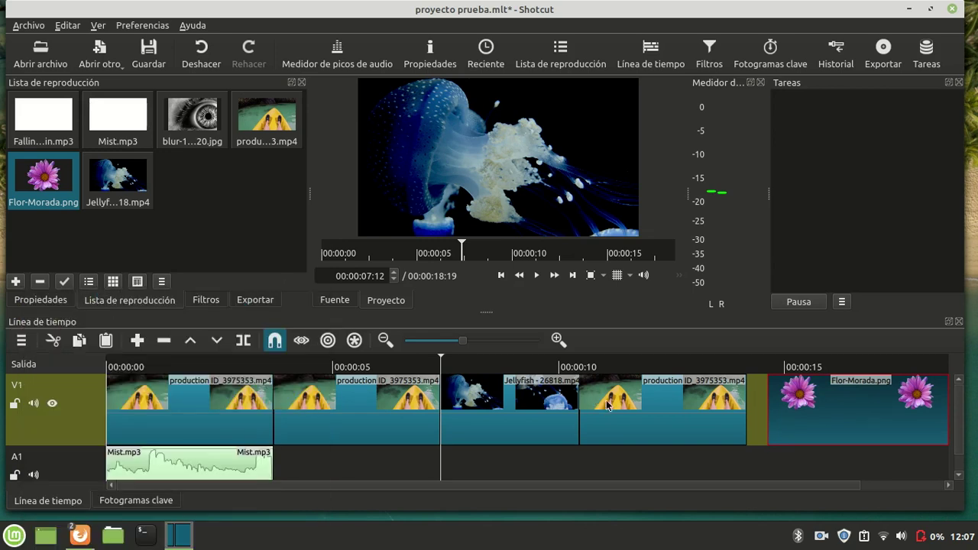
{"action": "left_click_drag", "start_coordinate": [812, 448], "coordinate": [111, 395]}
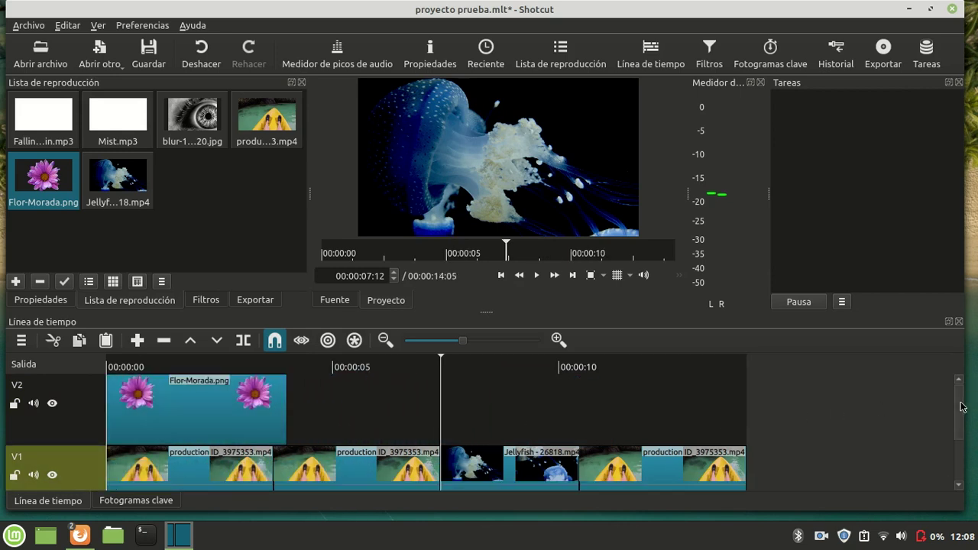
Step: Preview the flower image overlaid on the first kayak clip at 00:00:02:23
{"action": "scroll", "coordinate": [961, 407], "scroll_direction": "down", "scroll_amount": 1}
{"action": "left_click", "coordinate": [231, 367]}
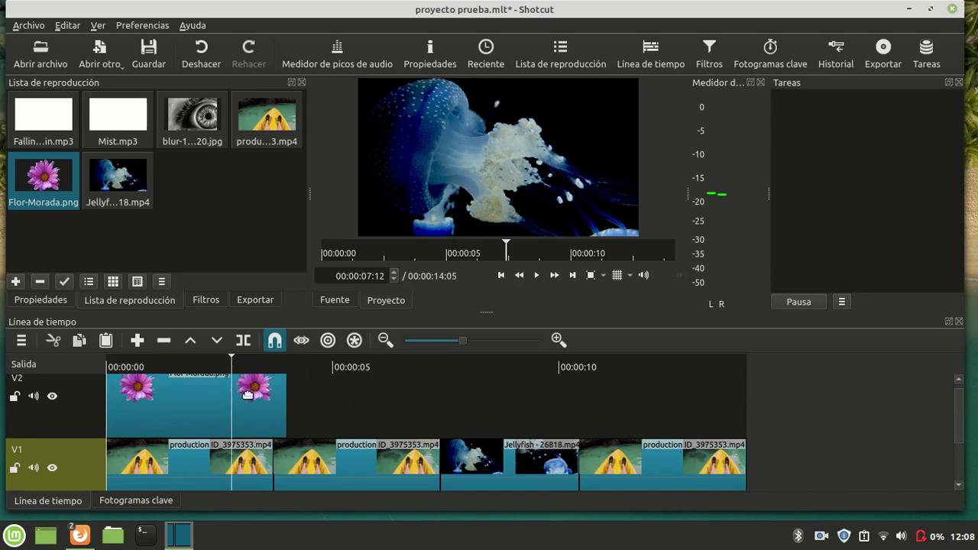
{"action": "left_click", "coordinate": [247, 393]}
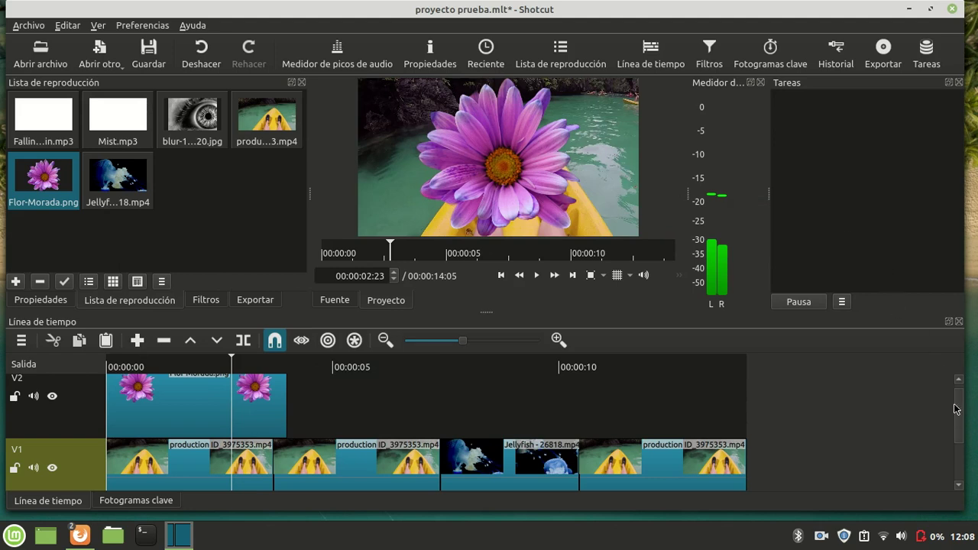
{"action": "left_click_drag", "start_coordinate": [960, 412], "coordinate": [955, 392]}
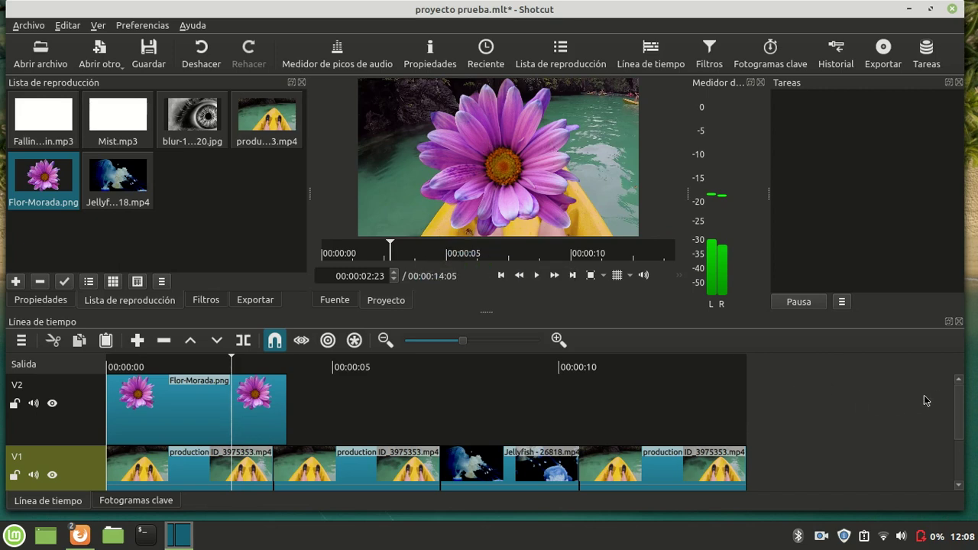
Step: Place a second flower image on V2 with a gap after the first, and delete it
{"action": "left_click_drag", "start_coordinate": [961, 405], "coordinate": [963, 425]}
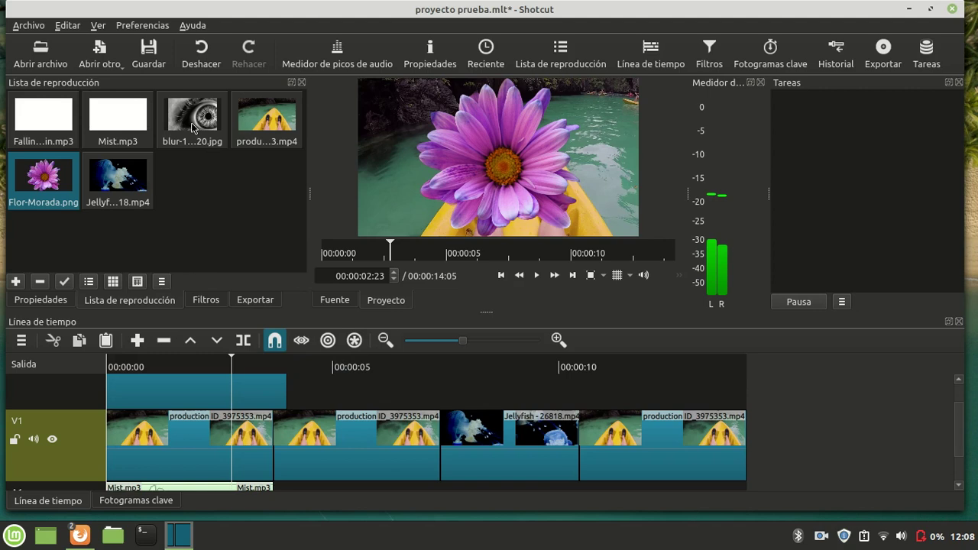
{"action": "left_click_drag", "start_coordinate": [44, 177], "coordinate": [352, 384]}
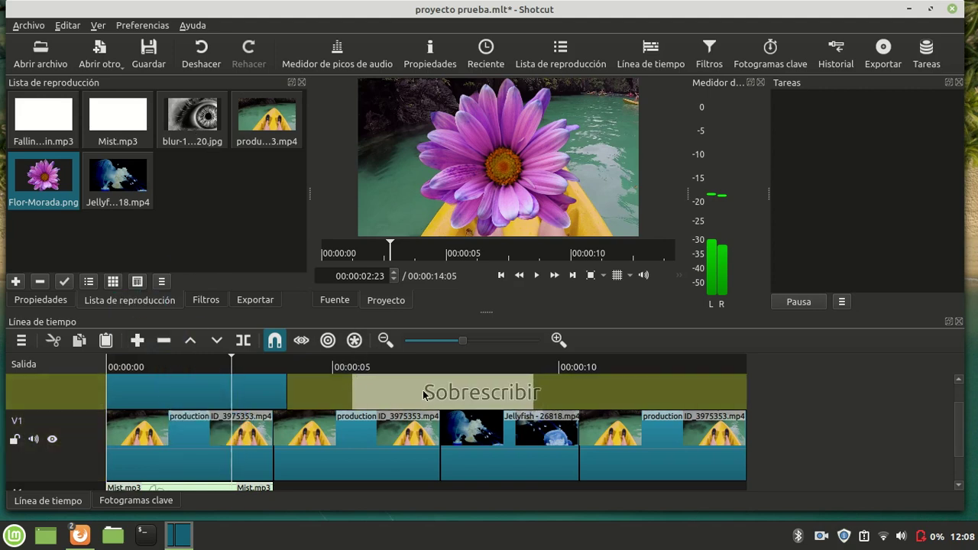
{"action": "left_click_drag", "start_coordinate": [443, 380], "coordinate": [443, 382]}
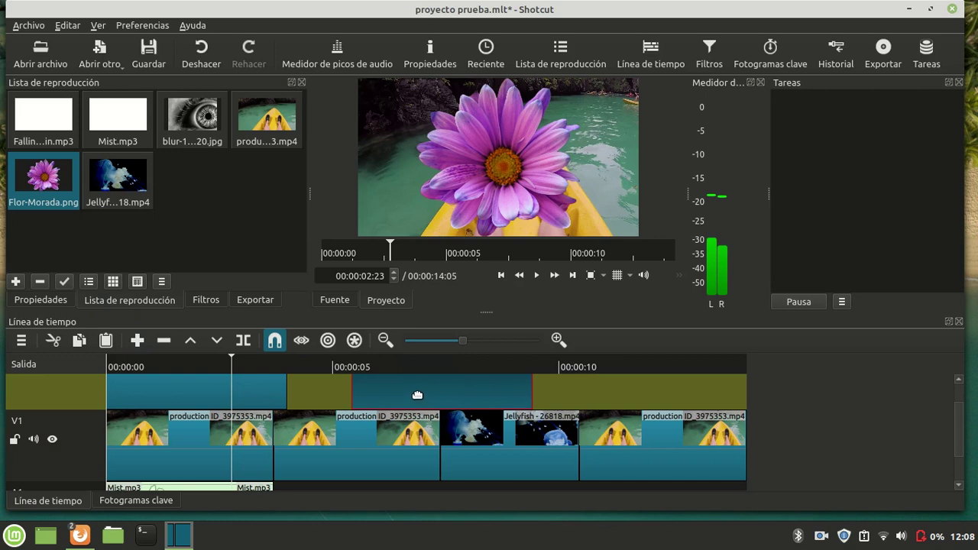
{"action": "key", "text": "Delete"}
Step: Place the eye image on V2 directly after the flower image
{"action": "left_click_drag", "start_coordinate": [194, 127], "coordinate": [333, 396]}
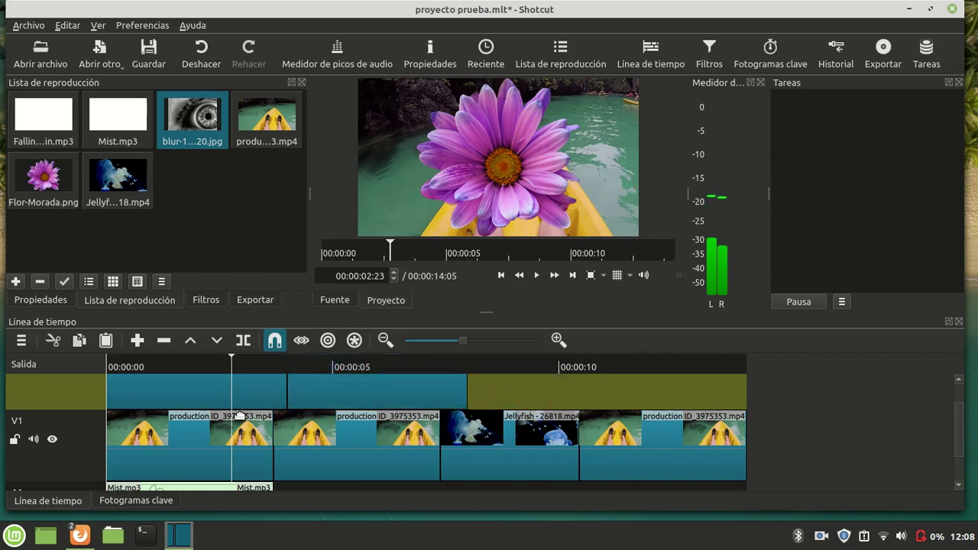
{"action": "left_click", "coordinate": [212, 396]}
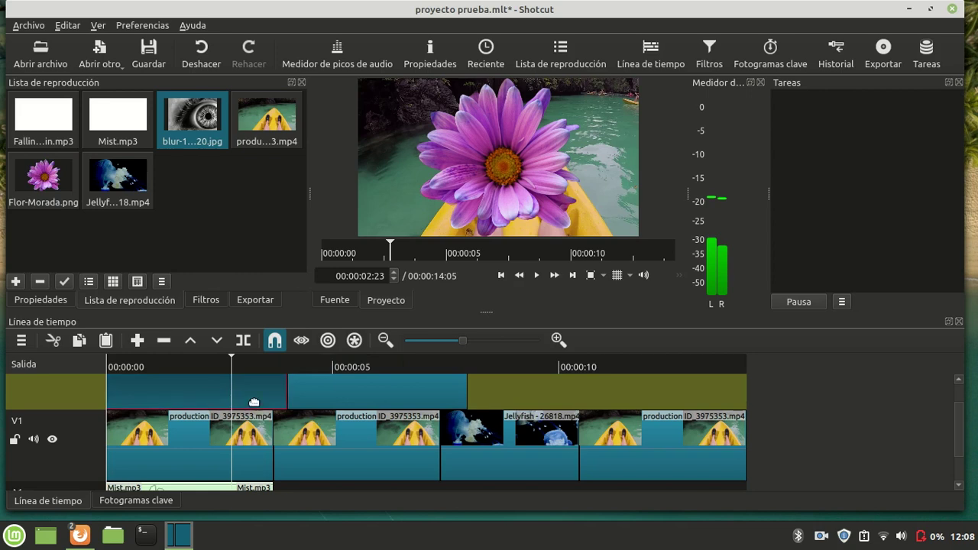
Step: Cut the second kayak clip out of V1 and overwrite it onto V2 at 00:00:08:13, after the eye image
{"action": "left_click", "coordinate": [329, 449]}
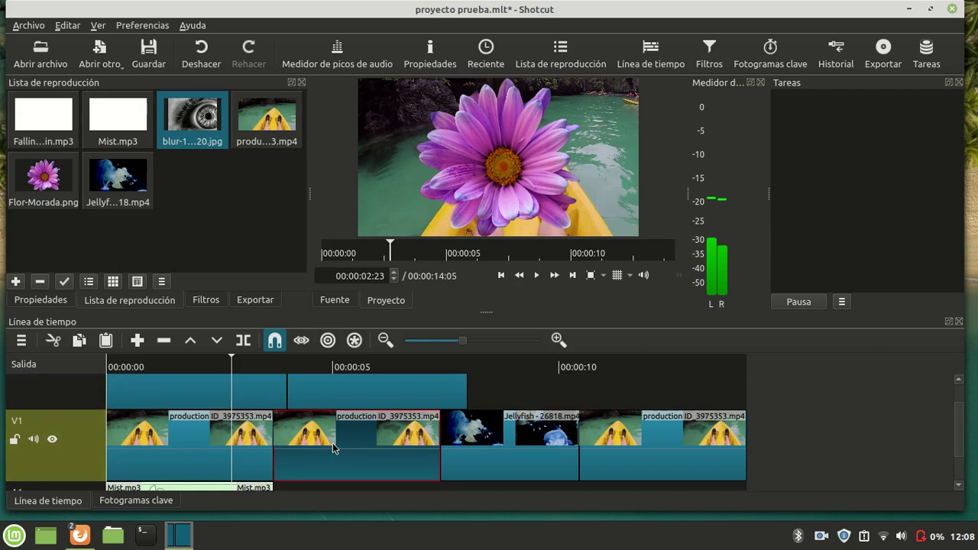
{"action": "left_click", "coordinate": [50, 341]}
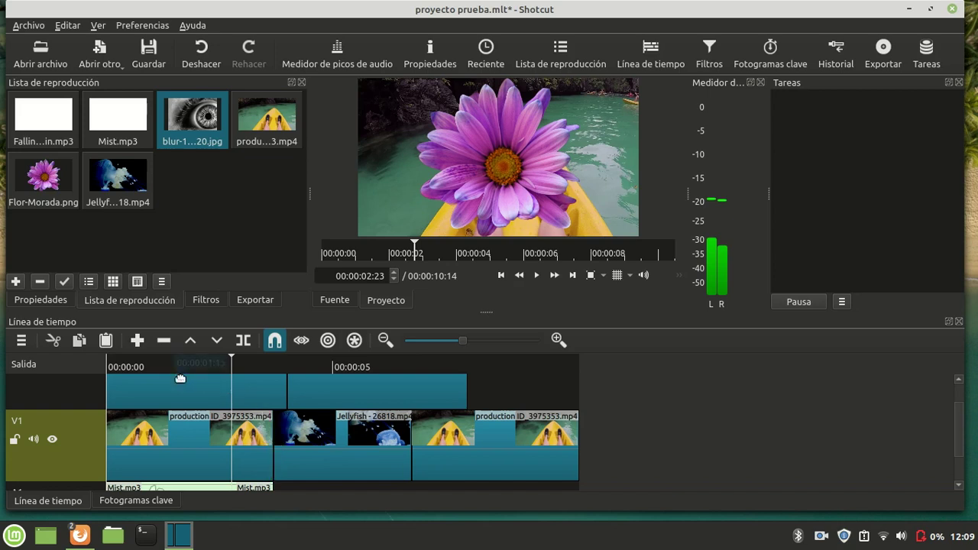
{"action": "left_click", "coordinate": [496, 385]}
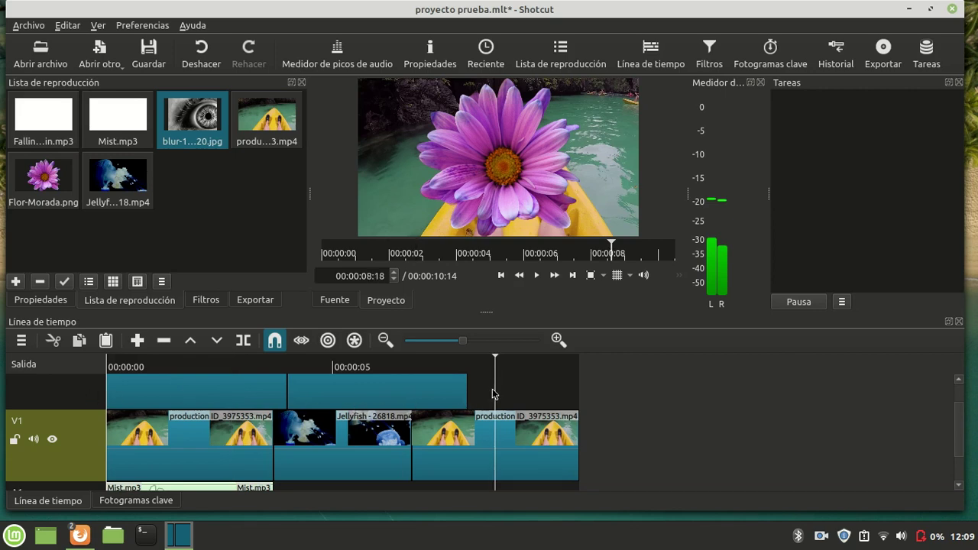
{"action": "left_click", "coordinate": [493, 393]}
{"action": "left_click", "coordinate": [494, 385]}
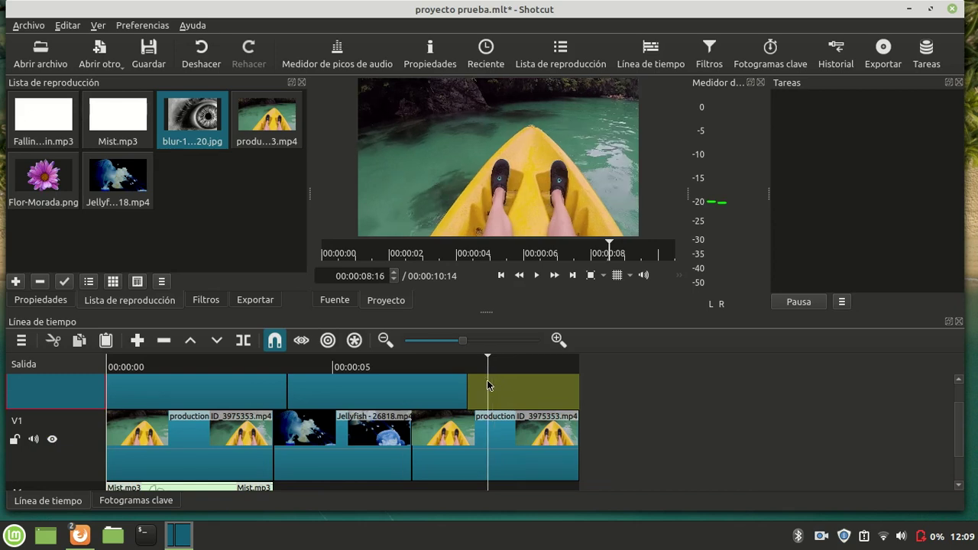
{"action": "left_click", "coordinate": [489, 386]}
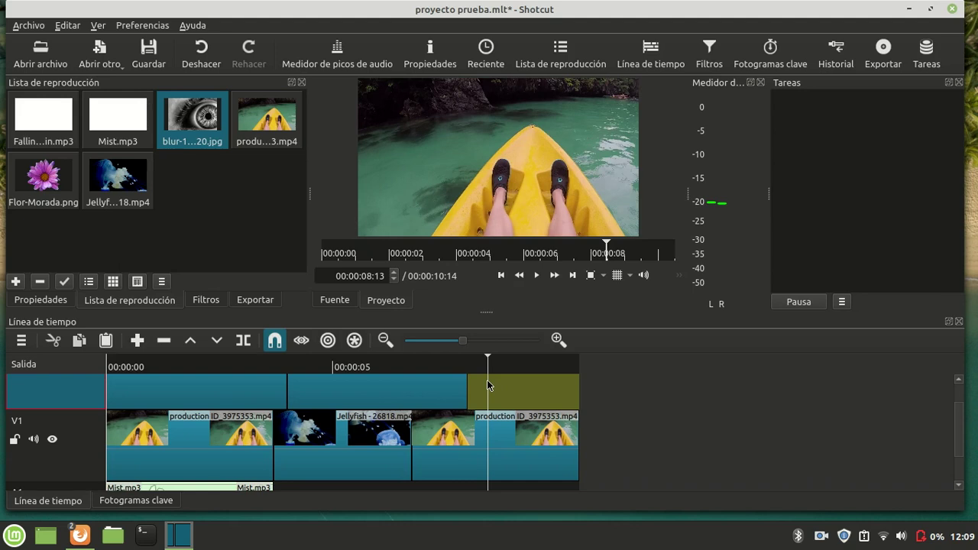
{"action": "key", "text": "b"}
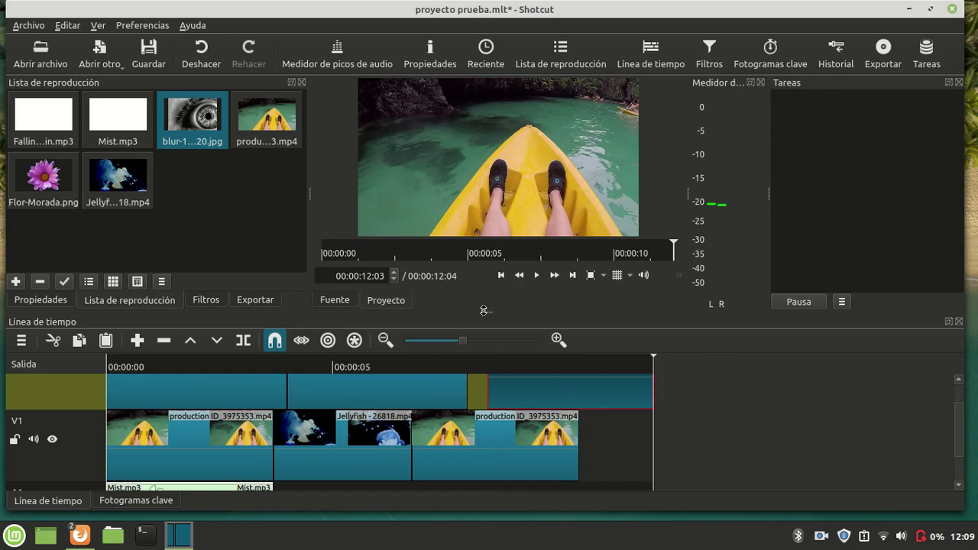
{"action": "scroll", "coordinate": [909, 435], "scroll_direction": "up", "scroll_amount": 2}
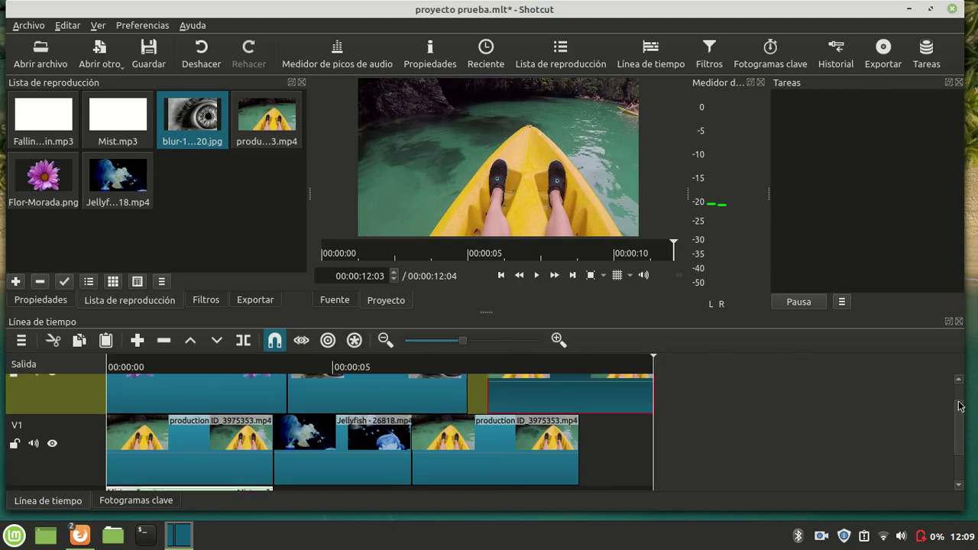